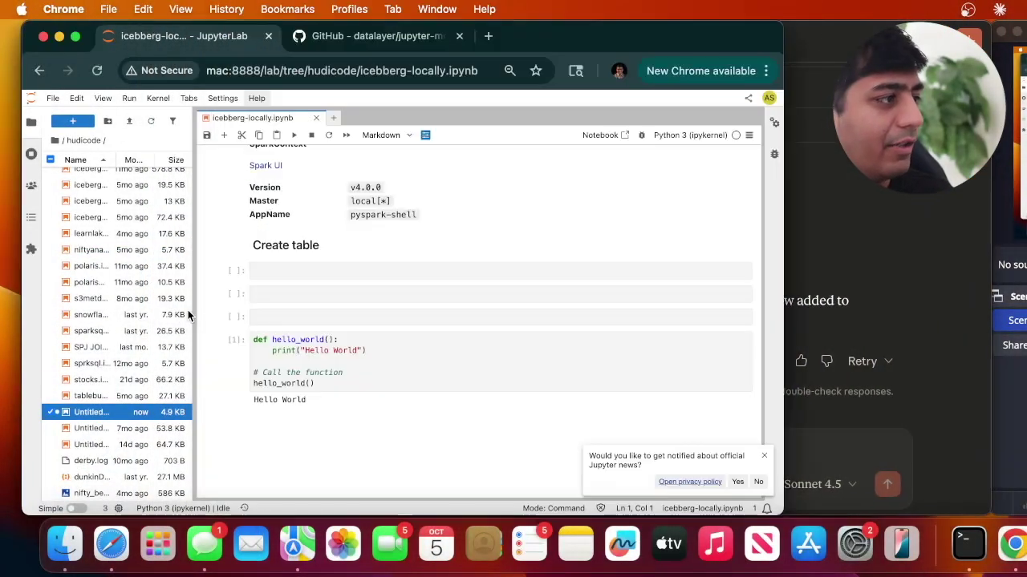
Step: Switch to Claude and send a prompt asking for a function that takes a name, prints hello person name, and executes in a Jupyter cell
left_click(785, 344)
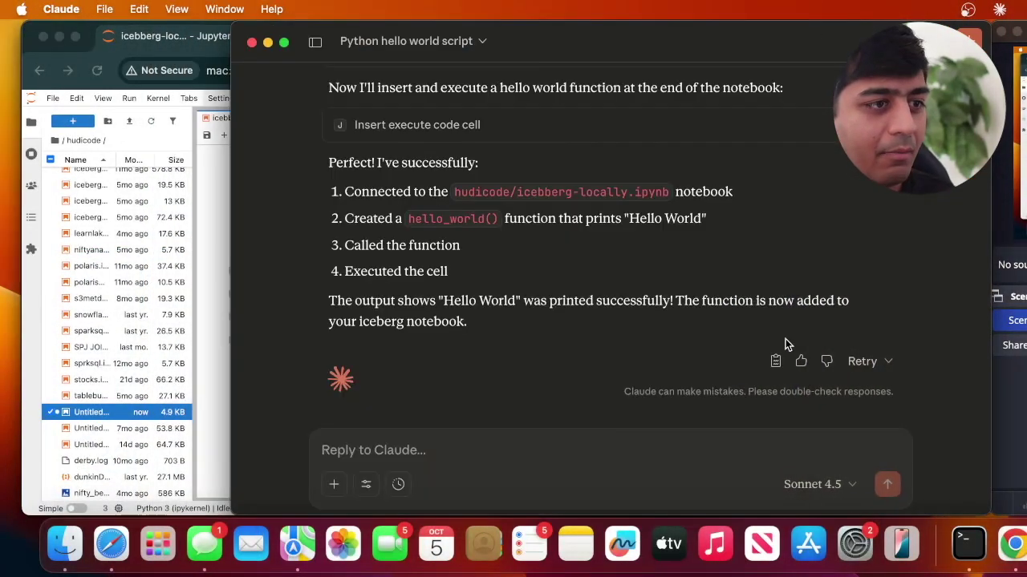
left_click(392, 454)
type("Write")
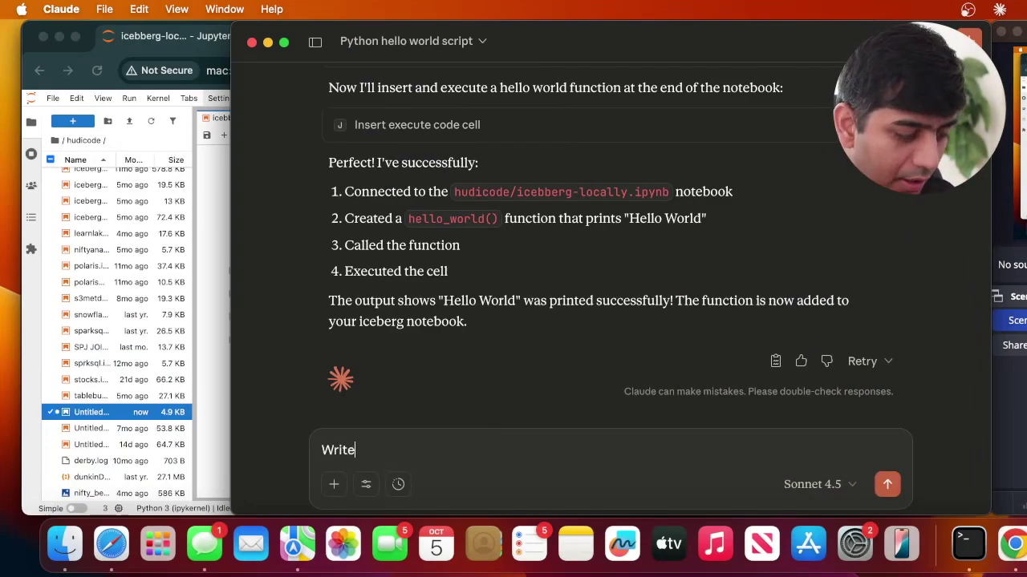
type("en")
key("BackSpace")
key("BackSpace")
key("BackSpace")
type("e me ")
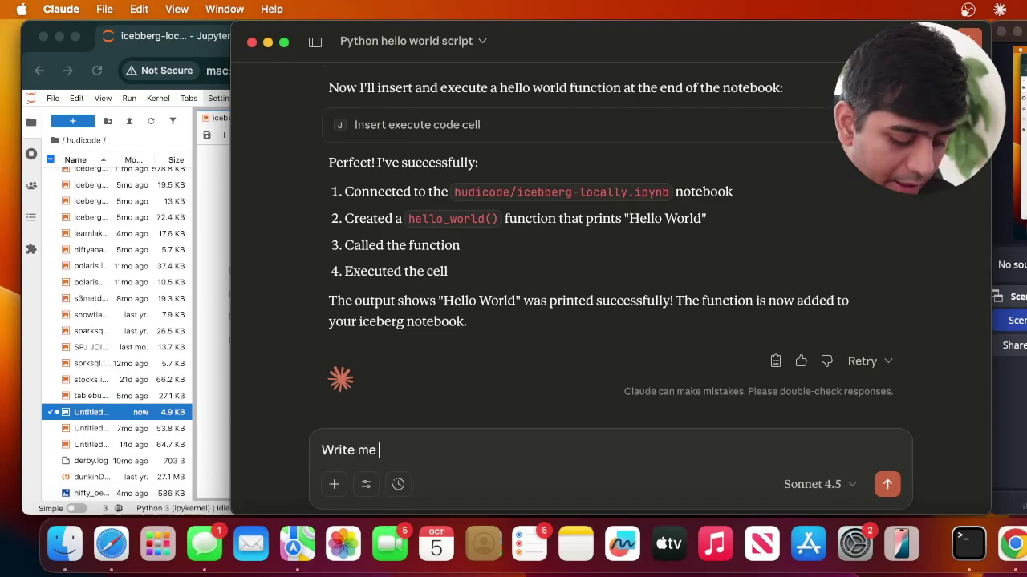
type("function which takes name and")
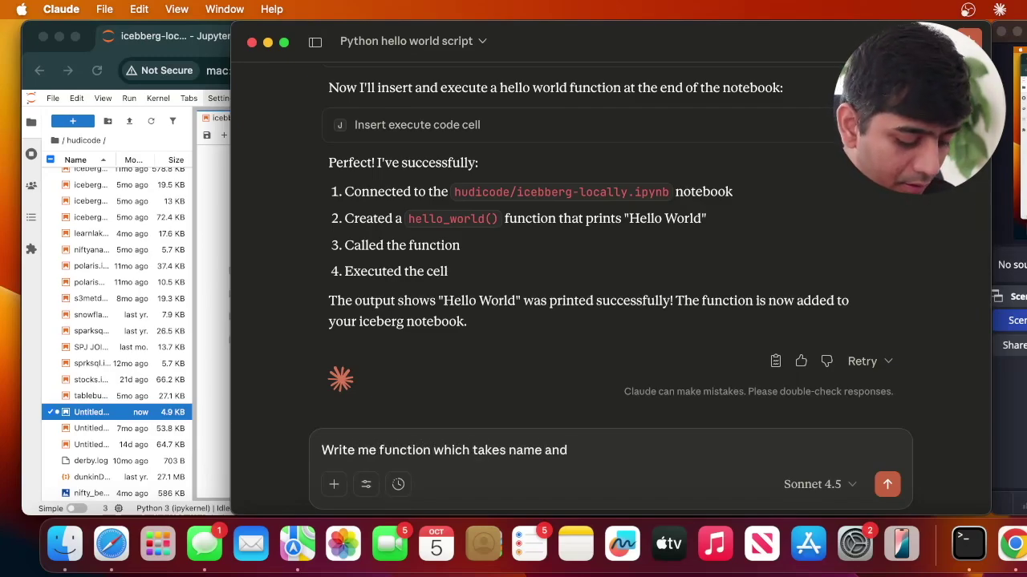
type(" print hello")
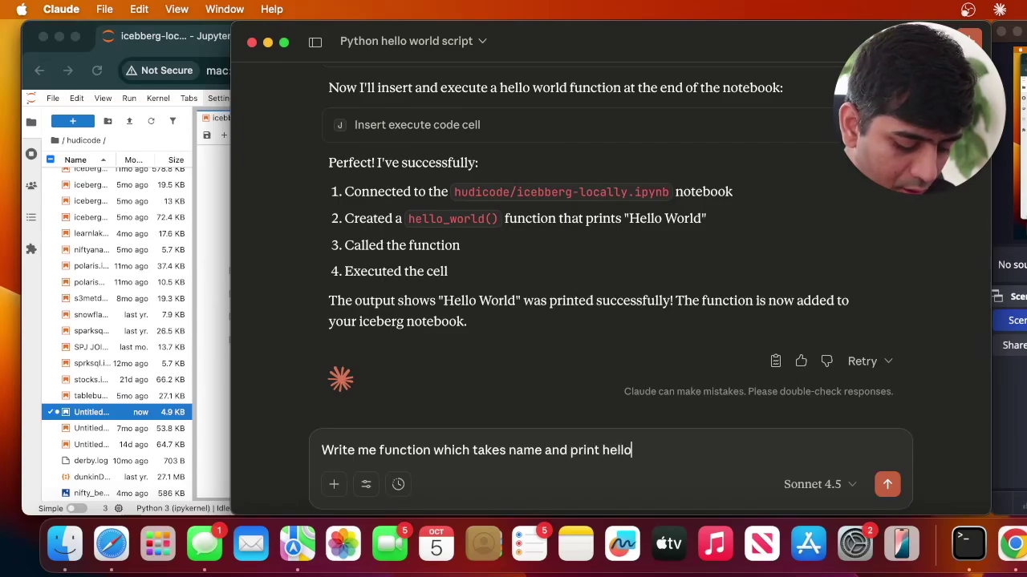
type(" person name ")
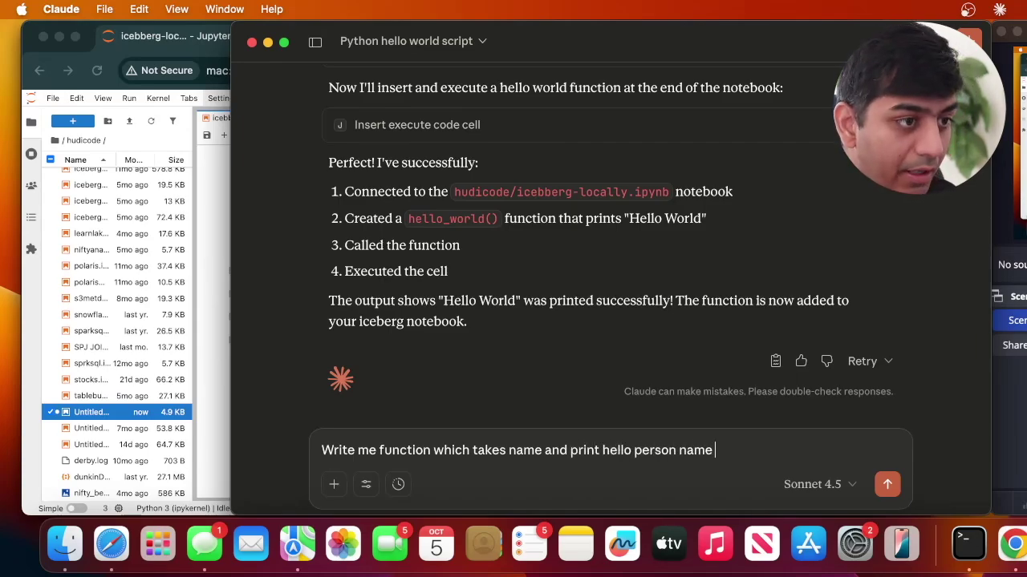
type("and execute that")
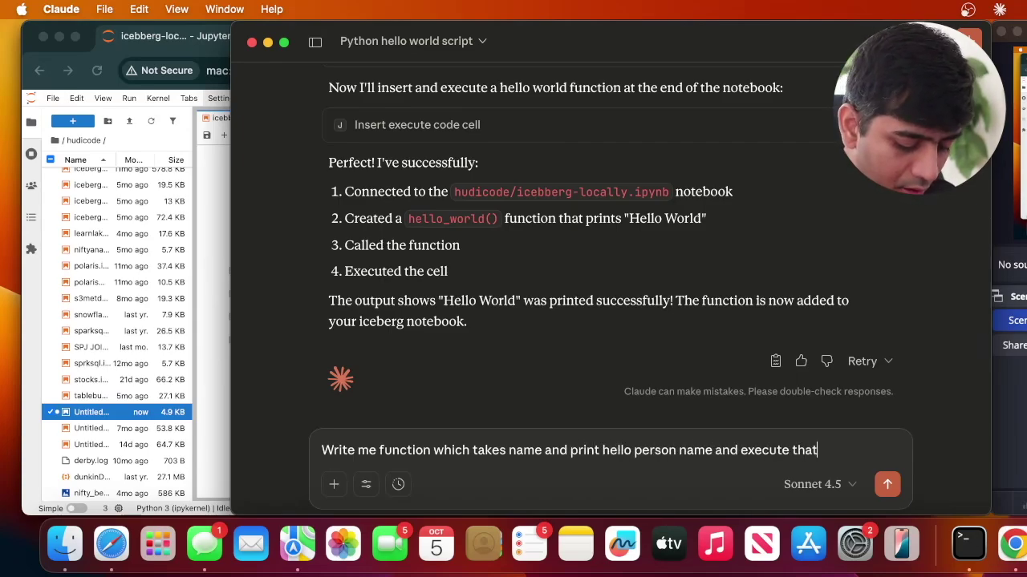
type(" on juoyter cell")
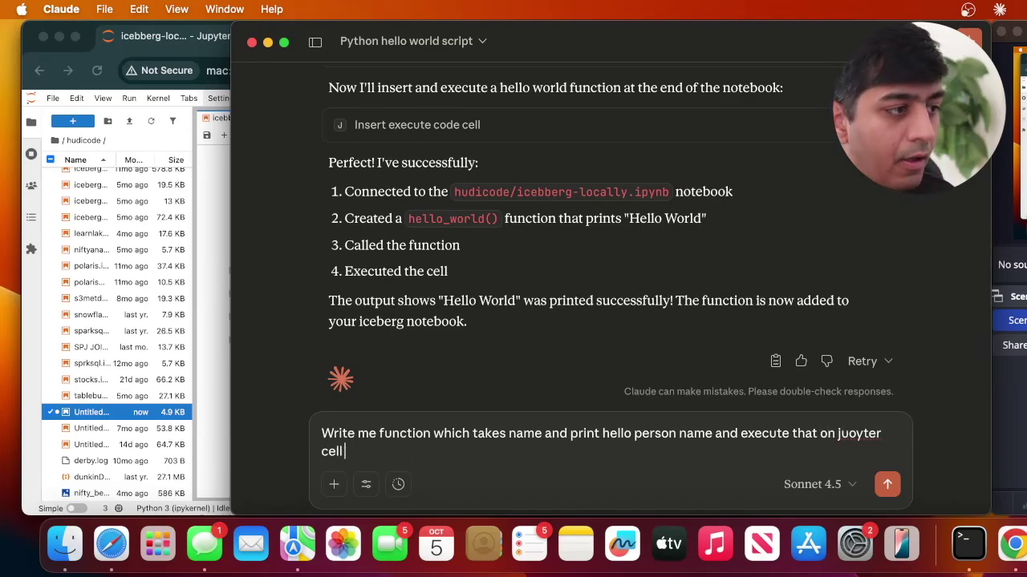
key("Return")
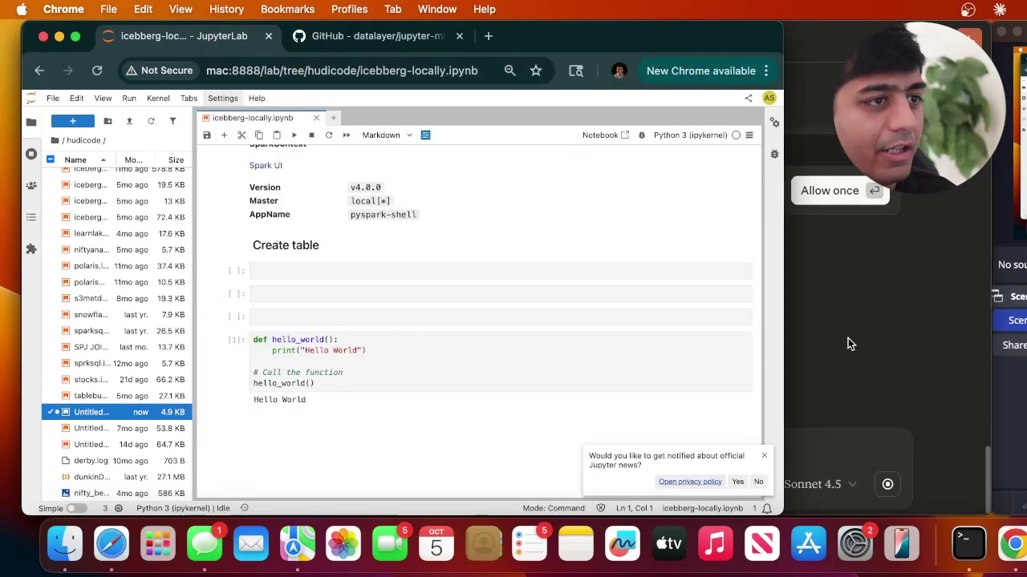
Step: Allow Claude's code cell insertion once and check the new hello_person cell in the JupyterLab notebook
left_click(848, 337)
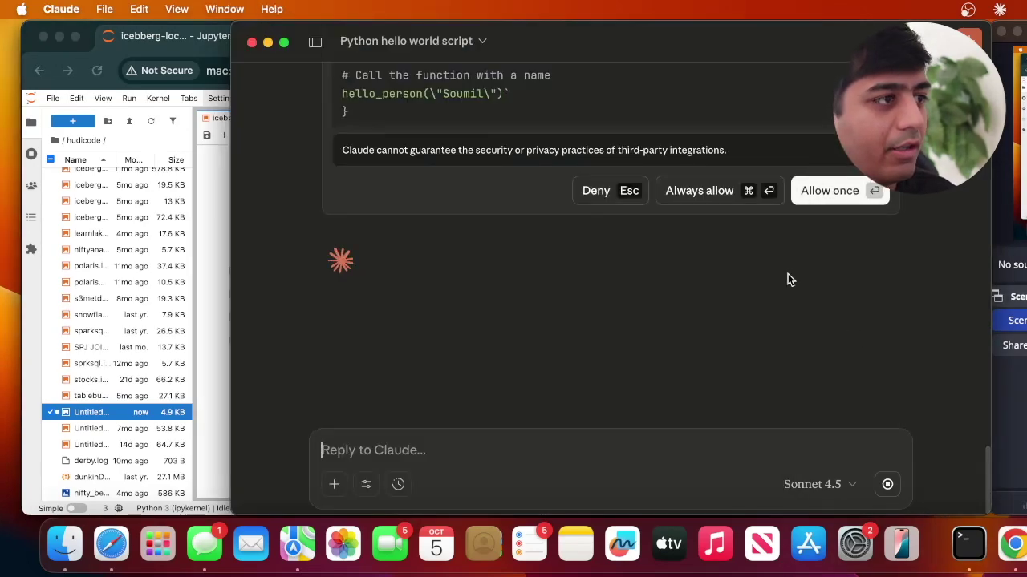
left_click(835, 194)
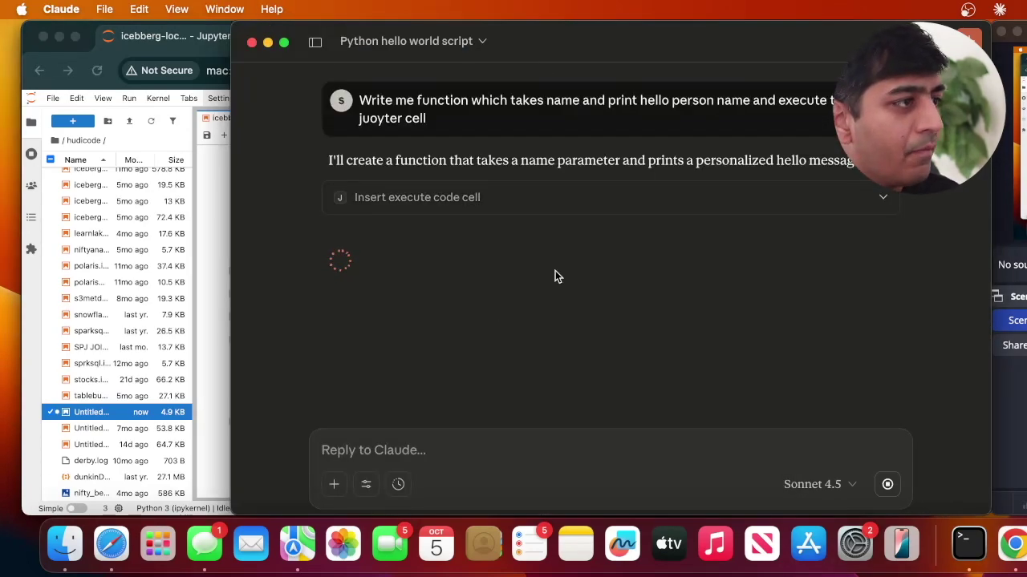
left_click(210, 371)
scroll(361, 369, "down", 3)
scroll(304, 363, "up", 5)
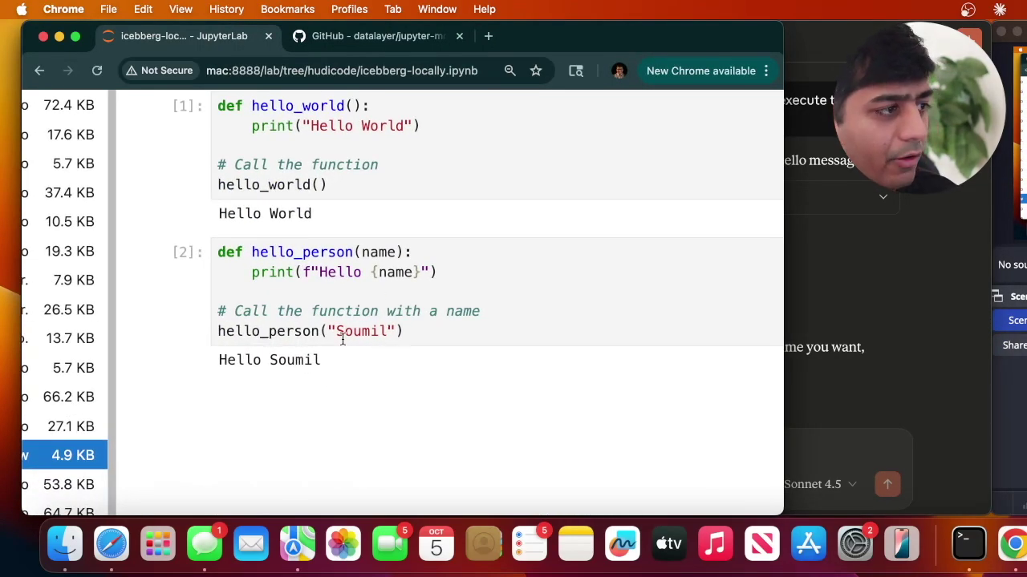
left_click(834, 308)
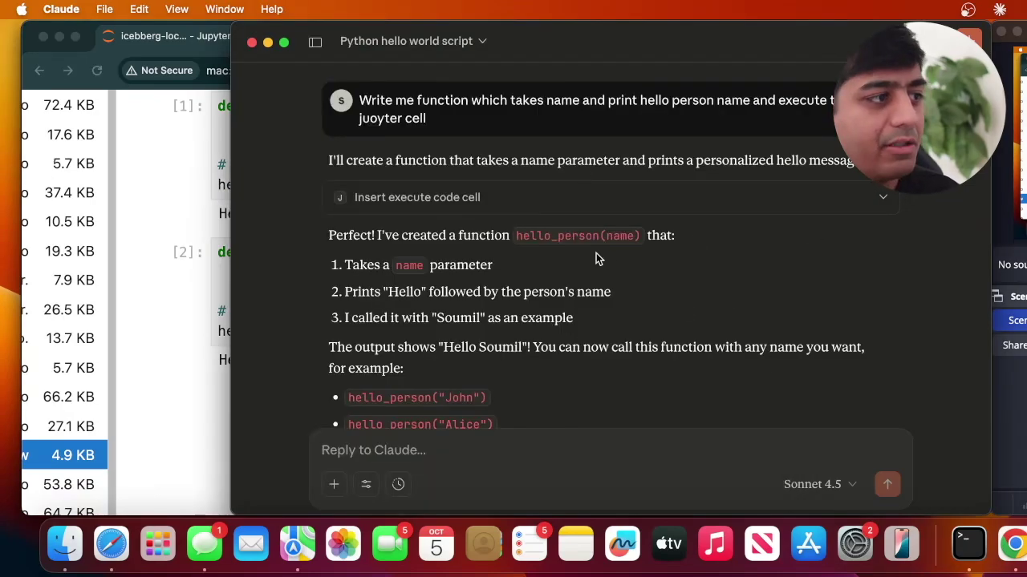
scroll(596, 258, "down", 3)
Step: Find the Getting Started section in the datalayer/jupyter-mcp-server README on GitHub and enlarge the page text
key("super+Tab")
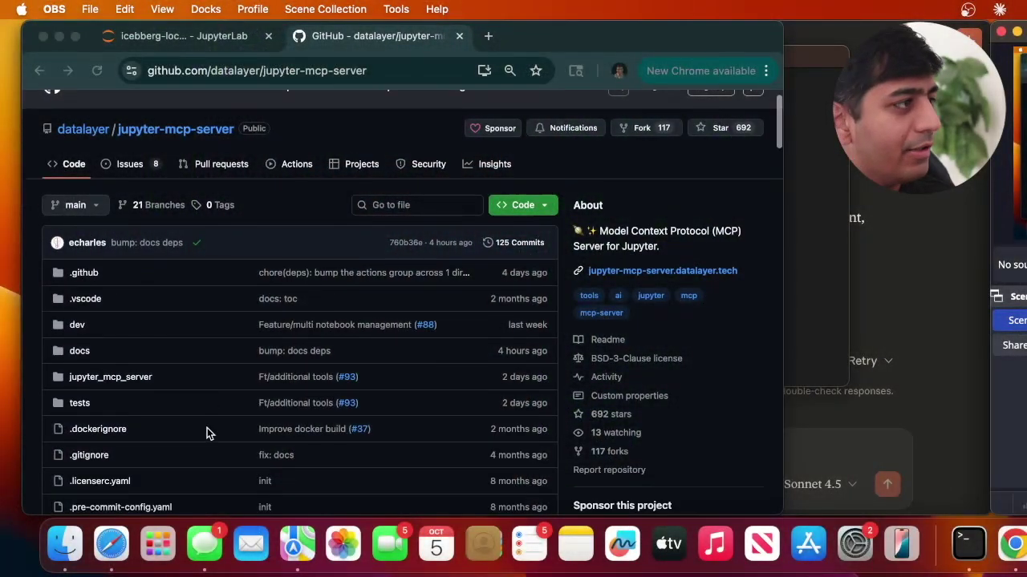
scroll(264, 172, "down", 10)
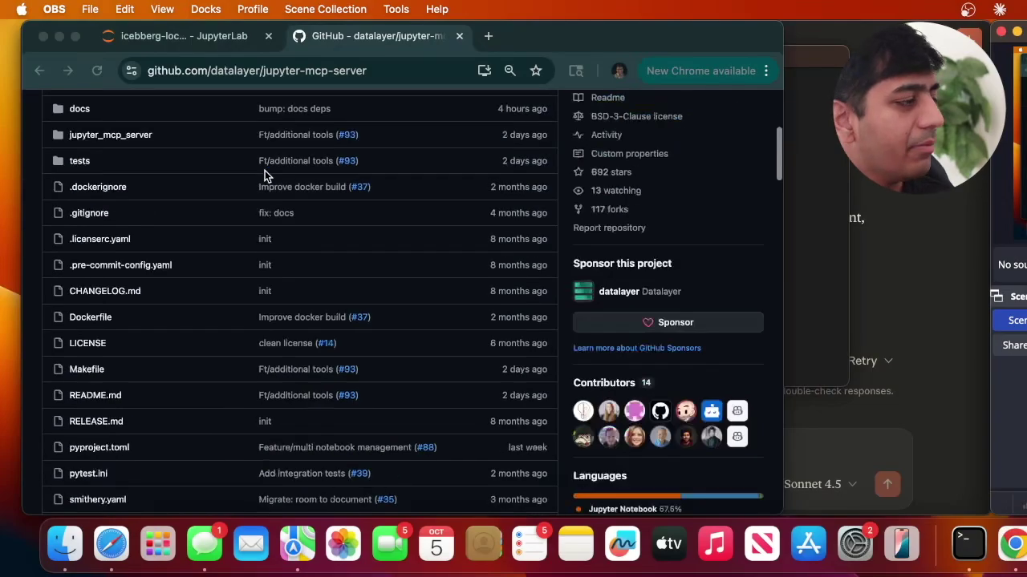
scroll(213, 303, "down", 8)
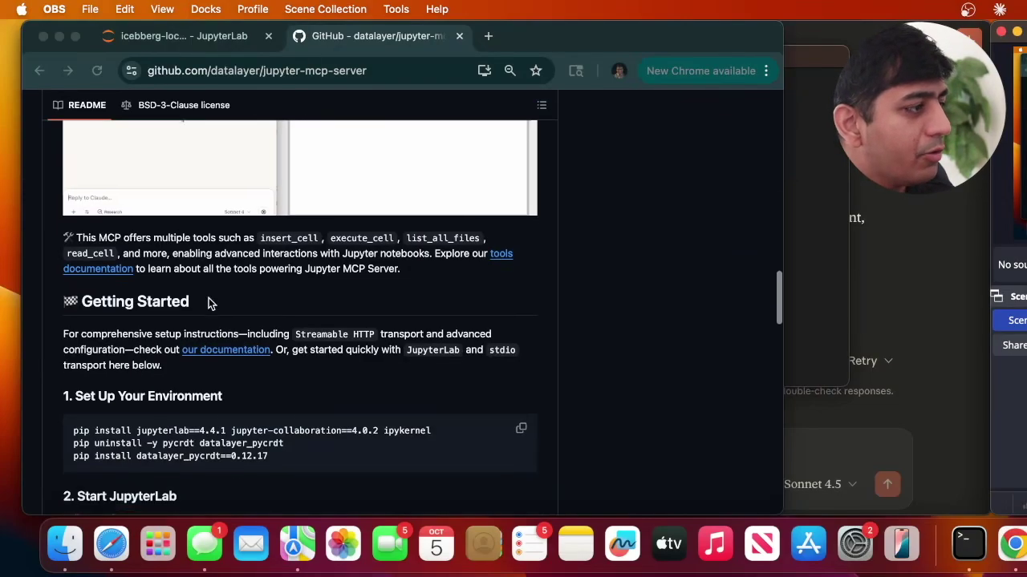
left_click(206, 304)
key("super+equal")
key("super+equal")
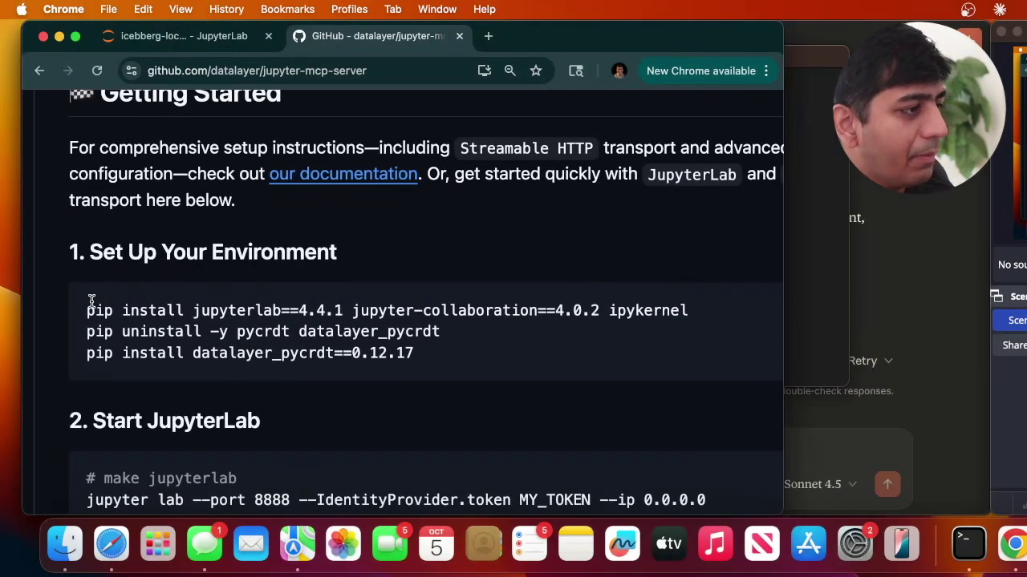
left_click_drag(90, 301, 328, 351)
left_click(361, 353)
left_click_drag(462, 370, 80, 310)
key("super+c")
key("ctrl+Up")
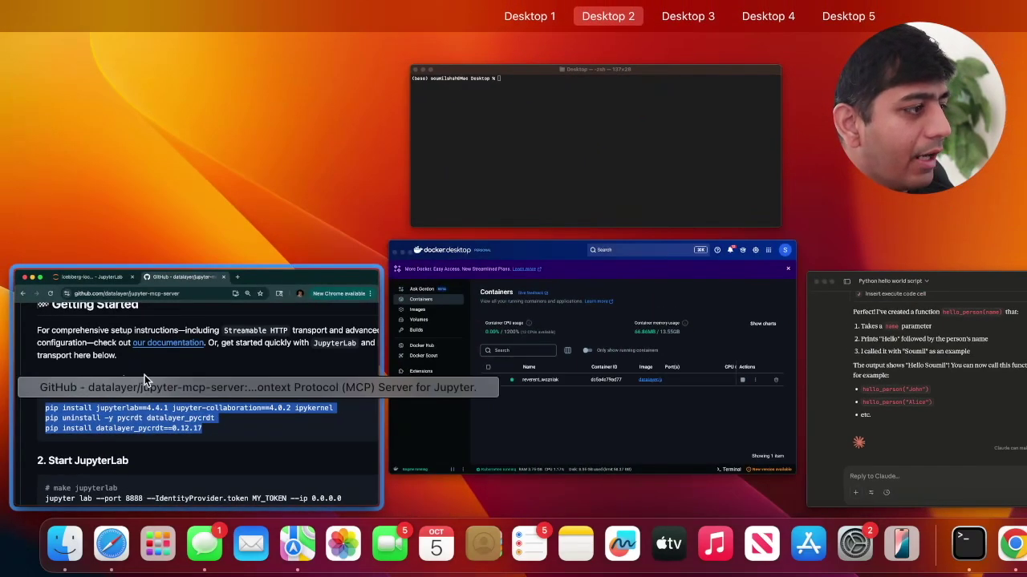
left_click(145, 374)
Step: Copy the README's first setup command and run pip install jupyterlab==4.4.1 jupyter-collaboration==4.0.2 ipykernel in Terminal
triple_click(238, 308)
key("ctrl+Up")
left_click(465, 104)
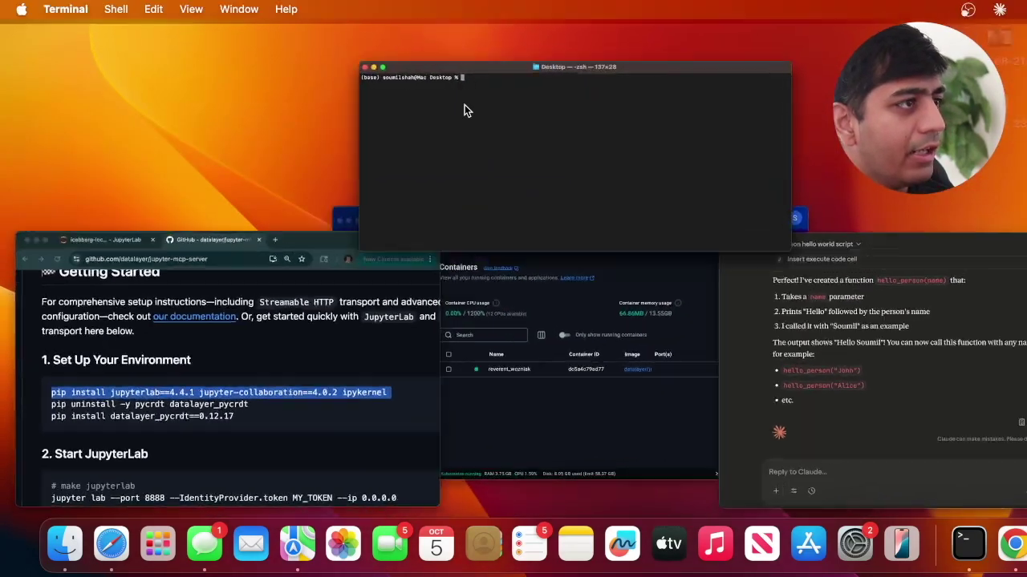
key("super+v")
key("Return")
Step: Copy the README's second setup command and run pip uninstall -y pycrdt datalayer_pycrdt in Terminal
key("super+Tab")
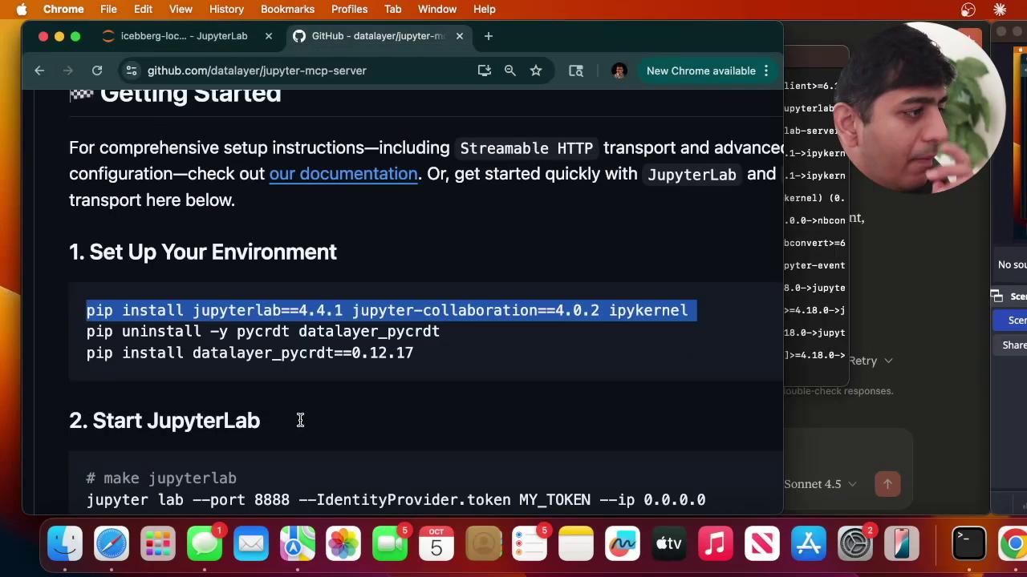
triple_click(228, 331)
key("super+c")
key("super+Tab")
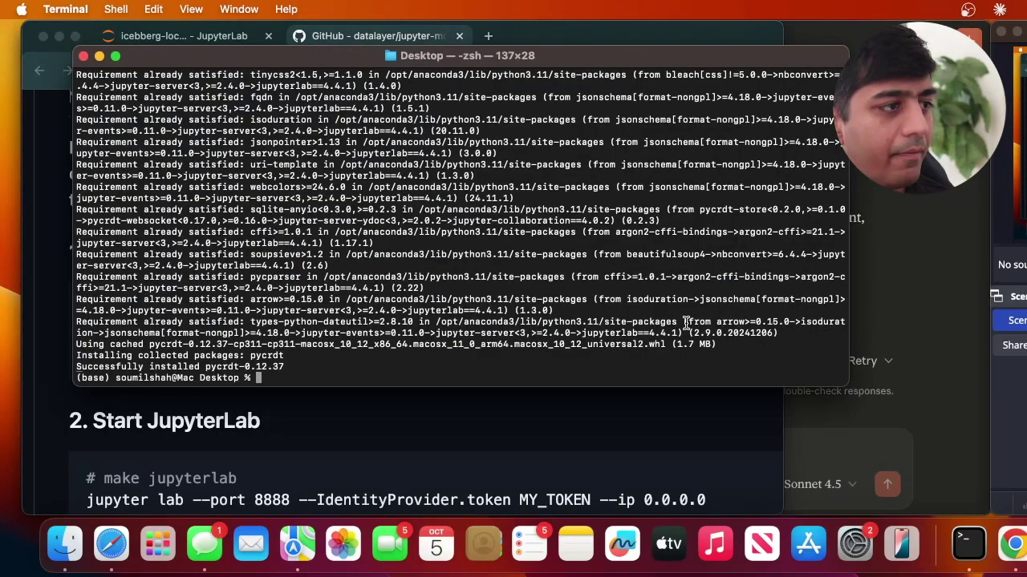
key("super+v")
key("Return")
Step: Copy the README's third setup command and run pip install datalayer_pycrdt==0.12.17 in Terminal
key("super+Tab")
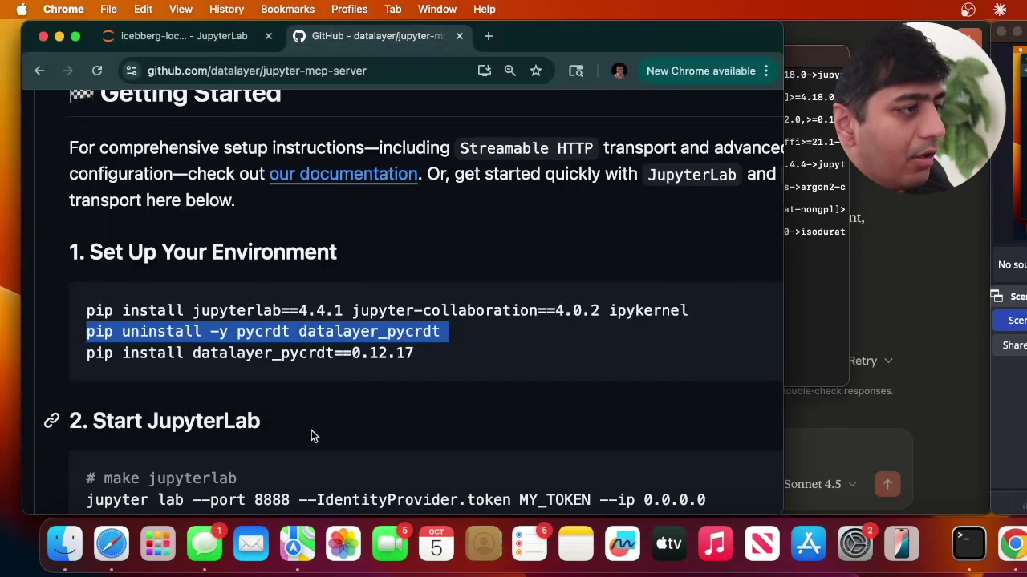
left_click(269, 353)
triple_click(269, 352)
key("super+c")
key("super+Tab")
key("super+v")
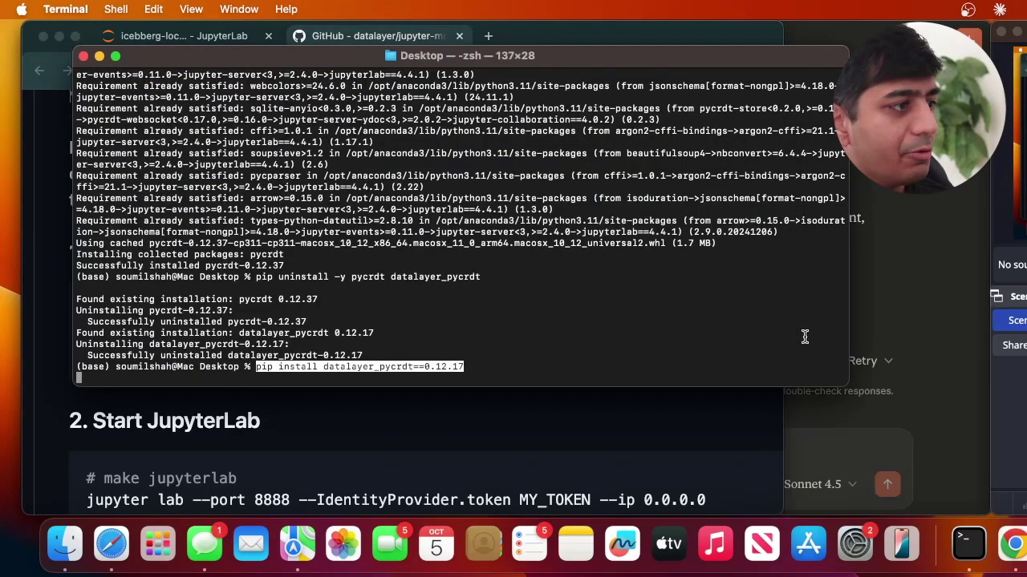
key("Return")
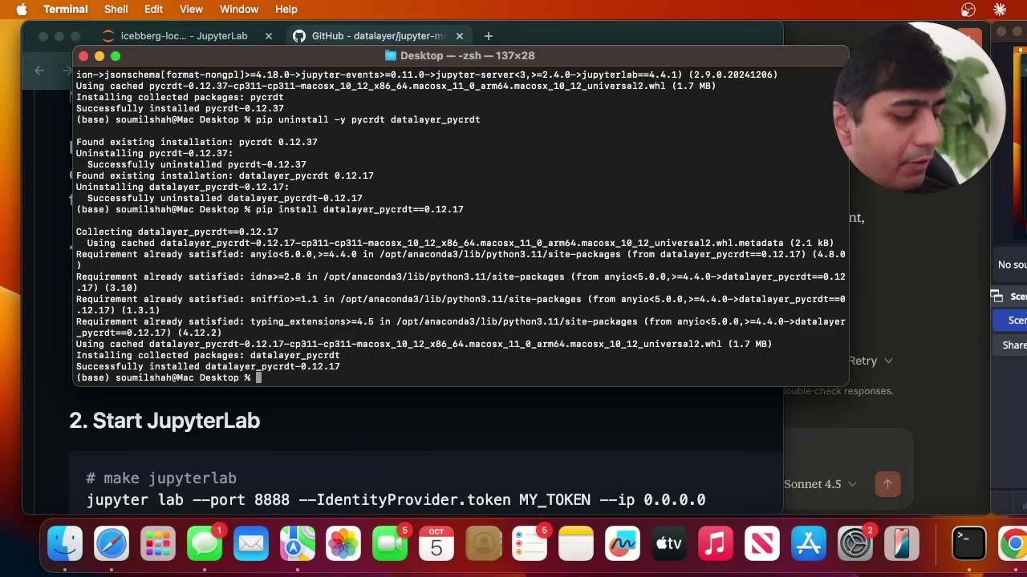
Step: Clear the Terminal output and list the running Jupyter servers with jupyter server list
type("clear")
key("Return")
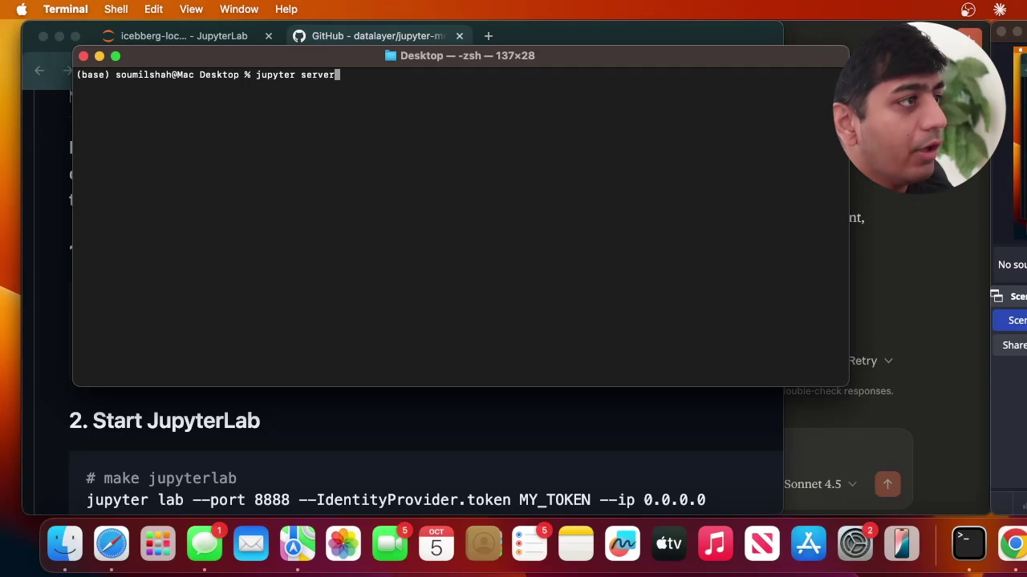
key("Return")
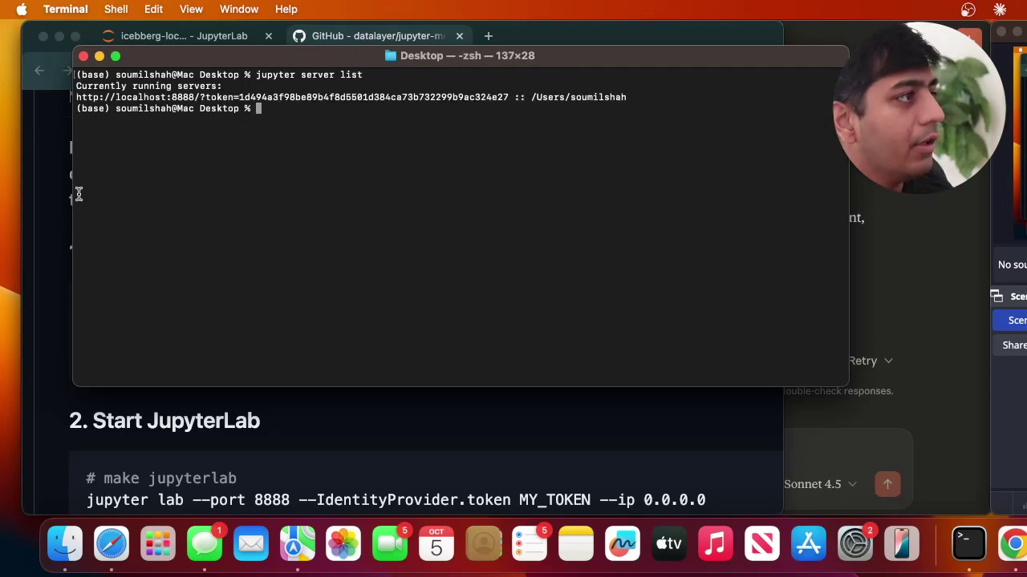
Step: Enlarge the Terminal text, reposition the window and highlight the token part of the running server's URL
key("super+plus")
key("super+plus")
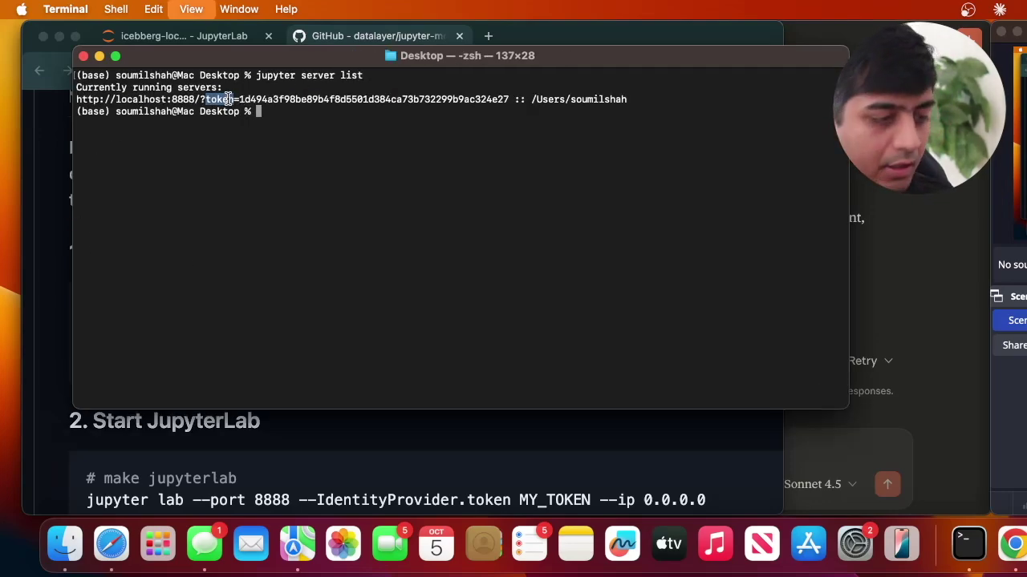
left_click_drag(543, 66, 481, 106)
left_click_drag(1026, 128, 909, 129)
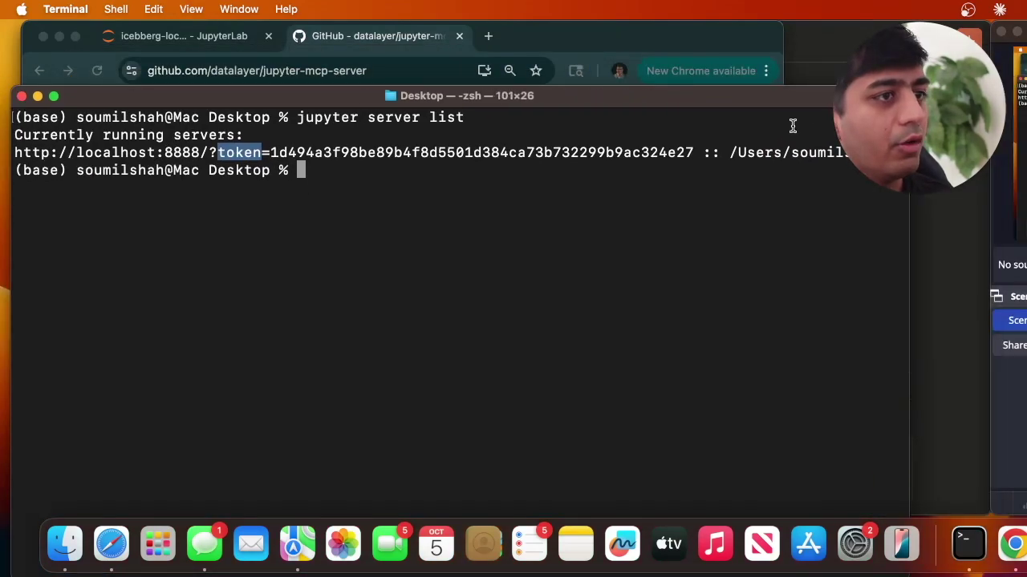
left_click_drag(687, 155, 216, 155)
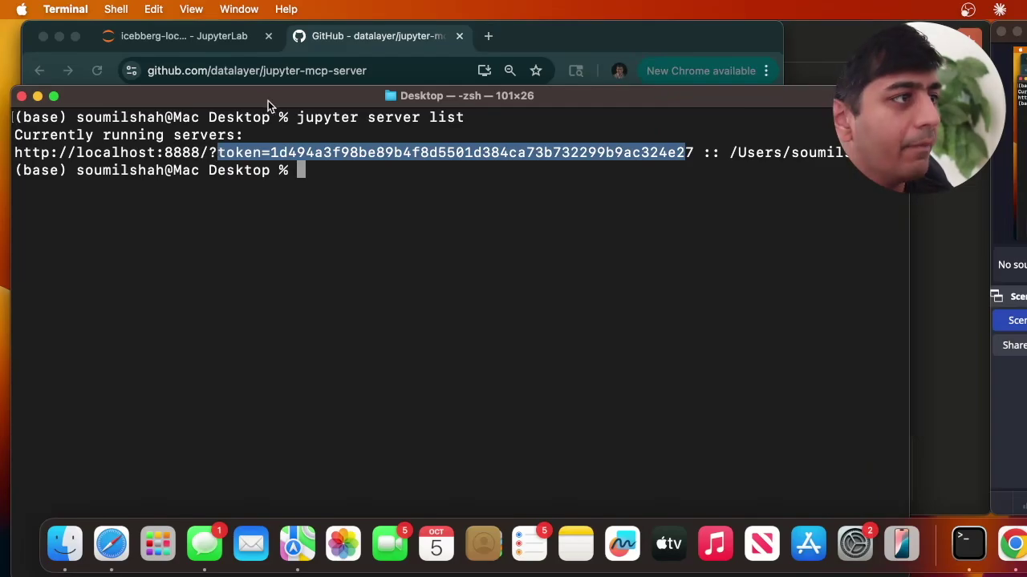
left_click_drag(238, 95, 250, 76)
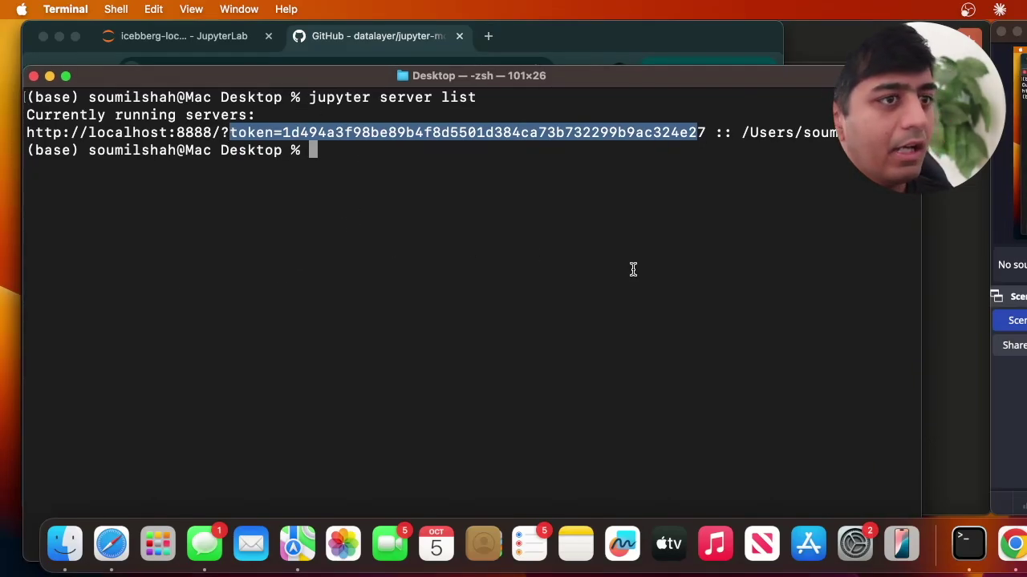
Step: Switch to Claude, open the Developer settings for local MCP servers and reveal claude_desktop_config.json in Finder for editing
key("ctrl+Up")
left_click(954, 400)
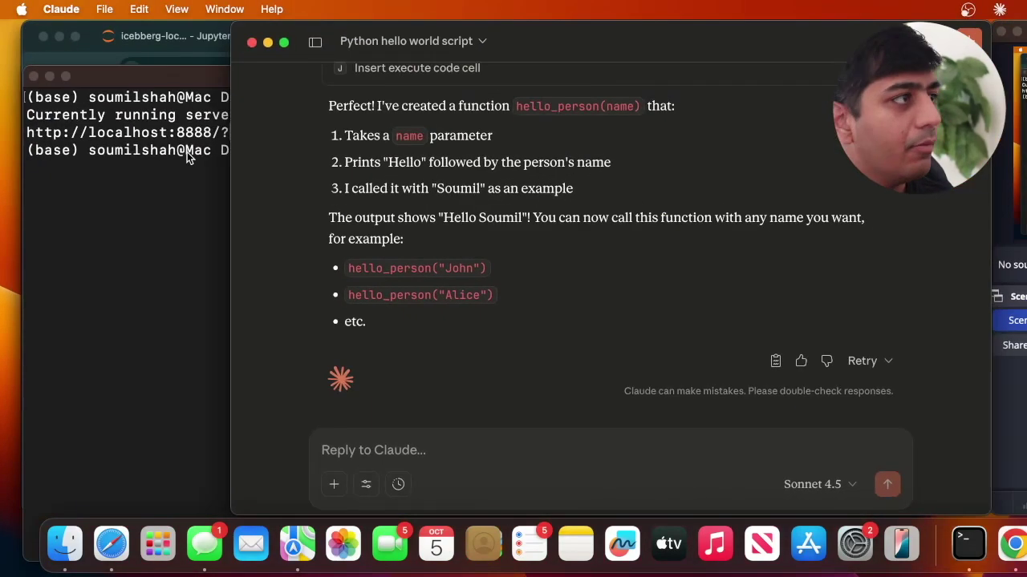
left_click(61, 9)
left_click(57, 59)
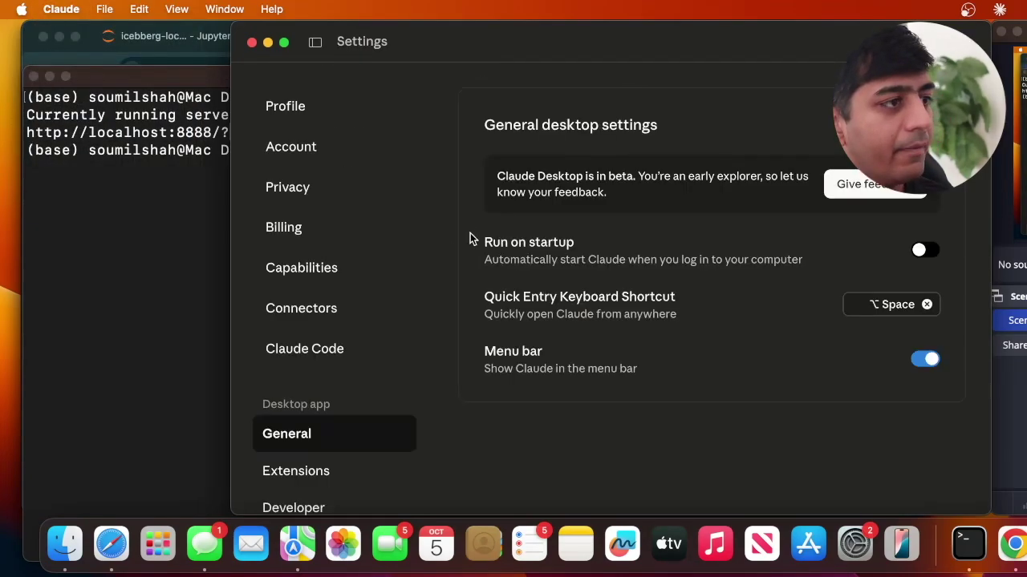
scroll(422, 256, "down", 2)
left_click(297, 544)
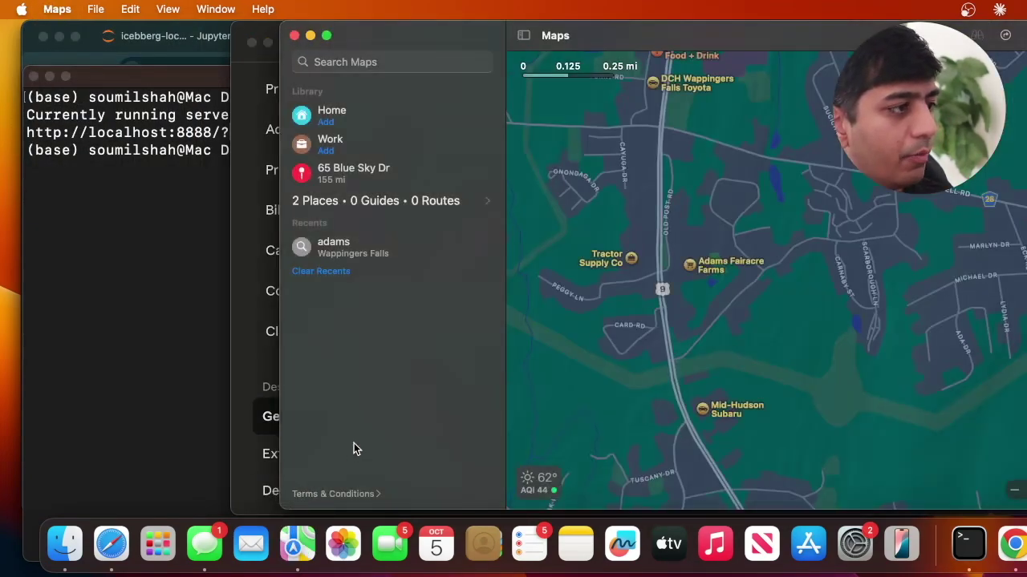
key("super+q")
left_click(283, 492)
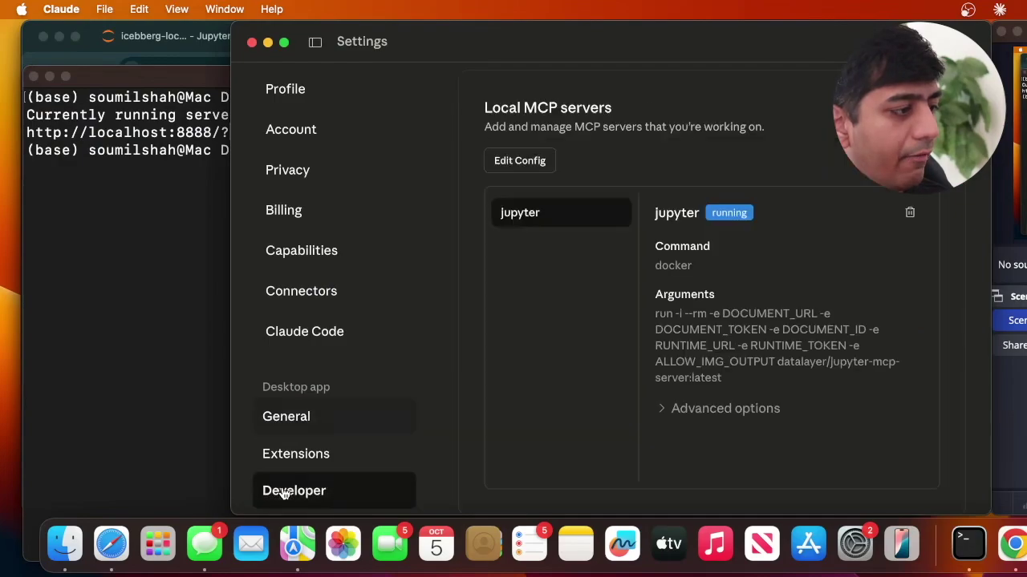
left_click(522, 162)
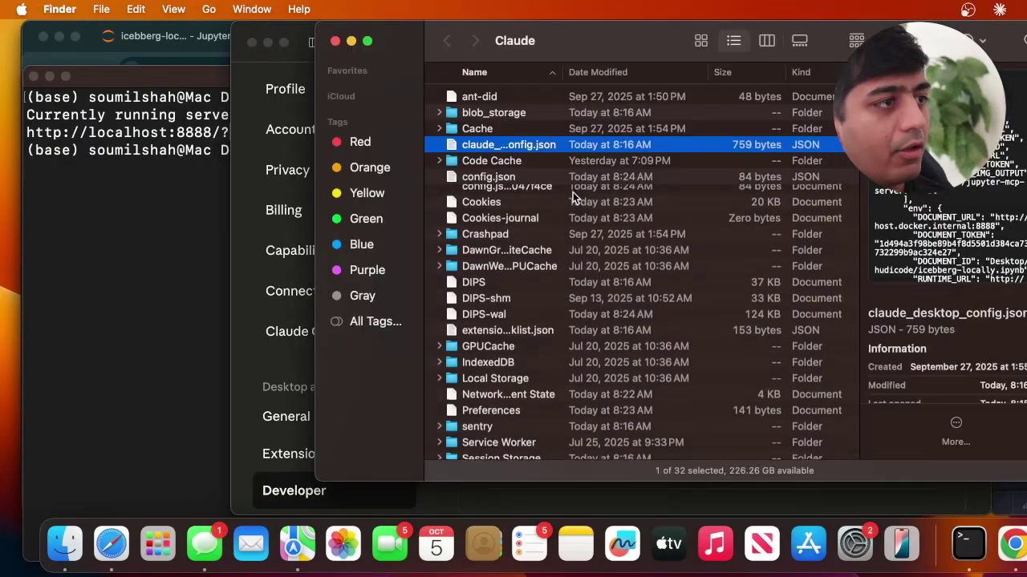
Step: Open claude_desktop_config.json in an enlarged TextEdit window and compare it with the README's MacOS and Windows configuration
double_click(491, 146)
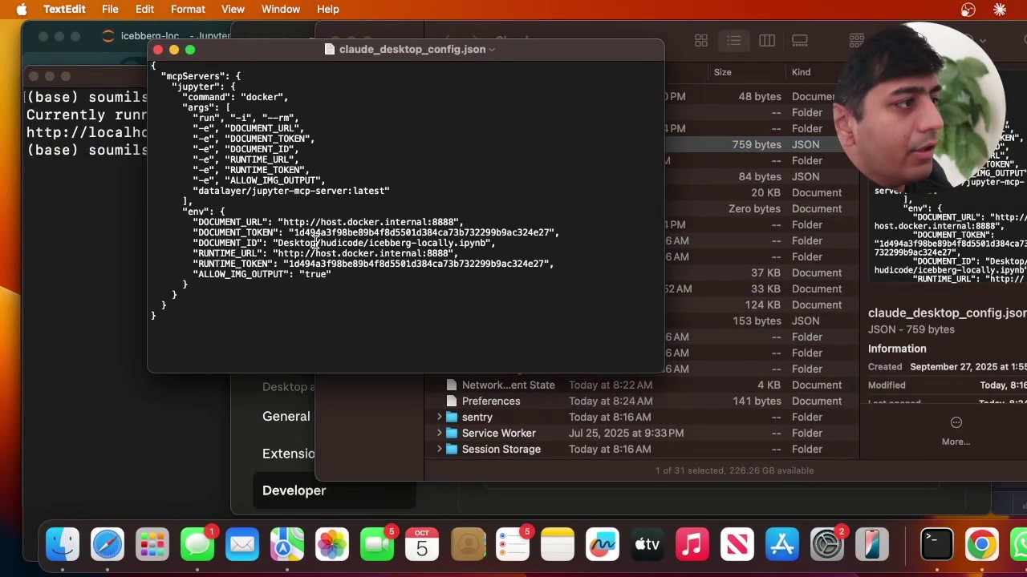
left_click_drag(660, 367, 687, 411)
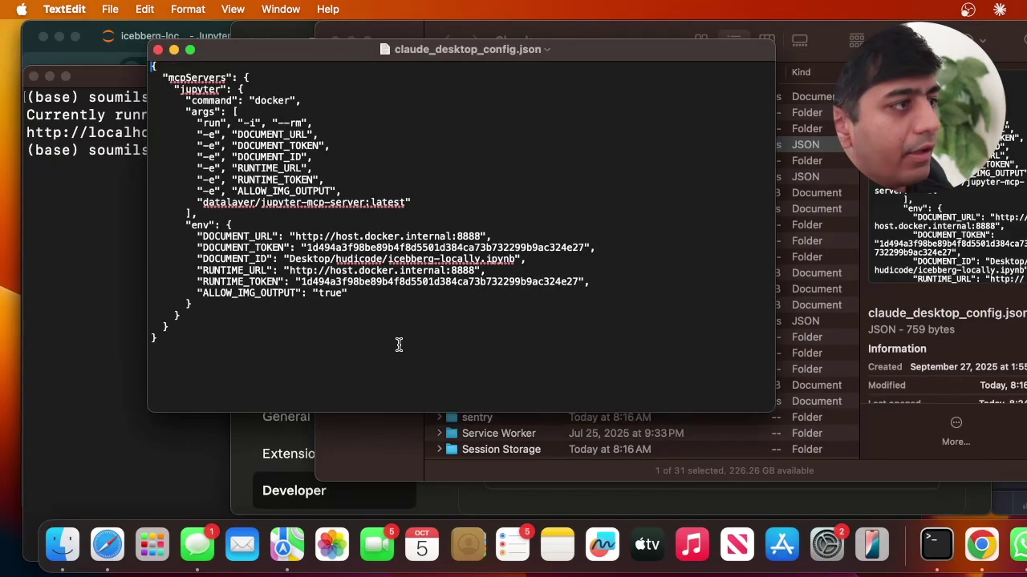
key("ctrl+Up")
left_click(250, 437)
scroll(239, 385, "down", 20)
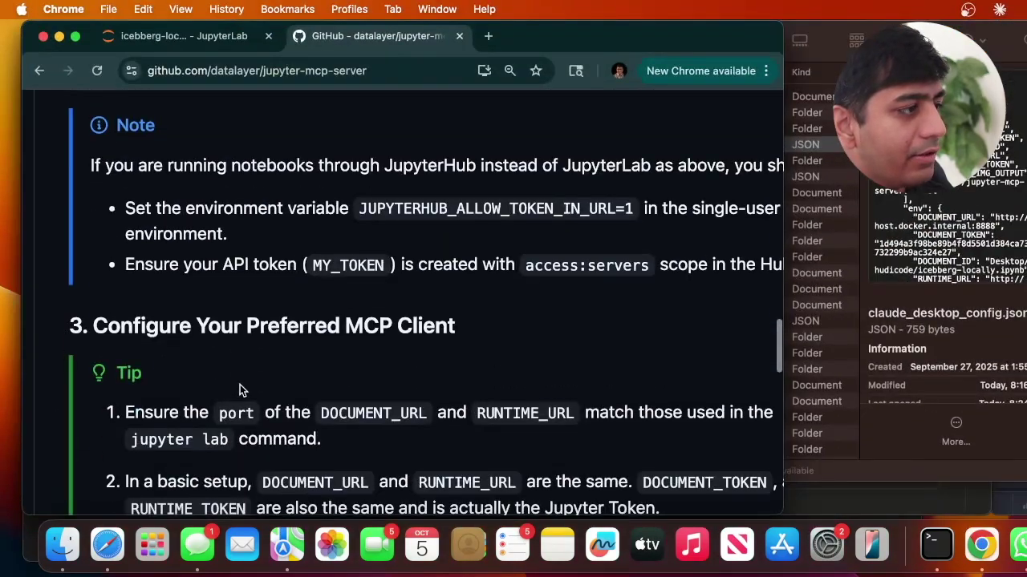
key("super+minus")
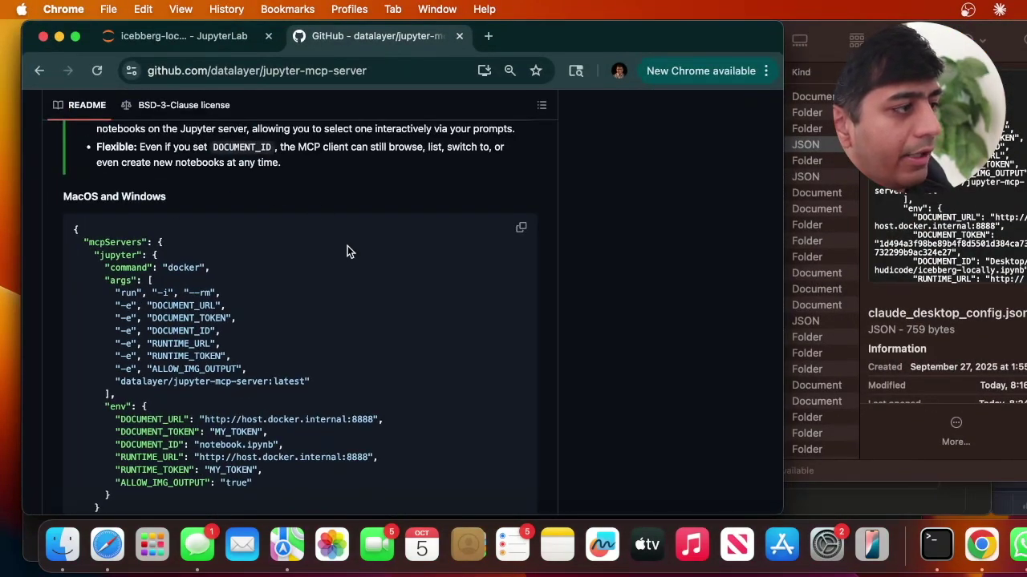
key("ctrl+Up")
left_click(599, 244)
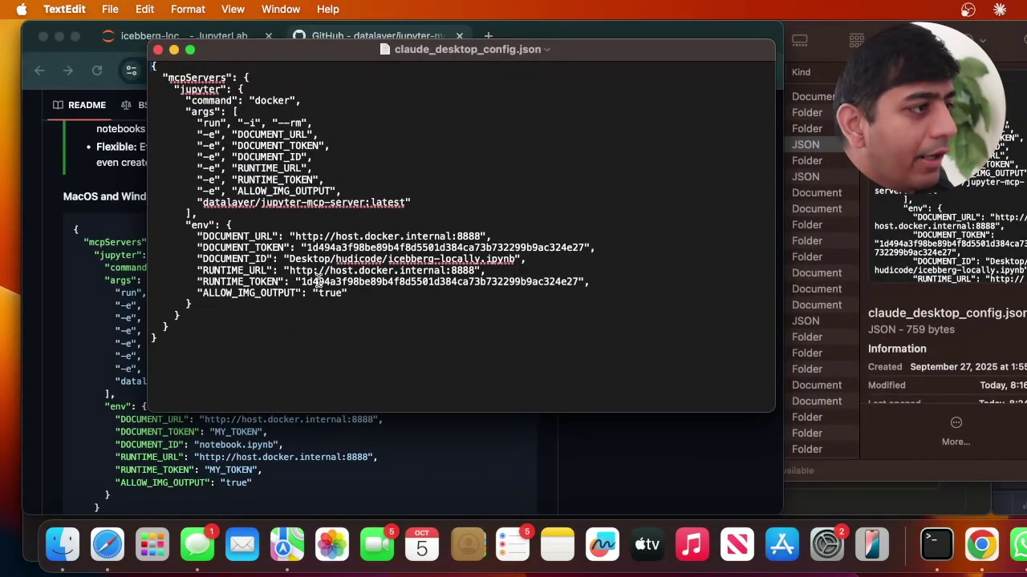
Step: Copy the Jupyter token from the server list in Terminal and paste it as the DOCUMENT_TOKEN value in claude_desktop_config.json
double_click(318, 249)
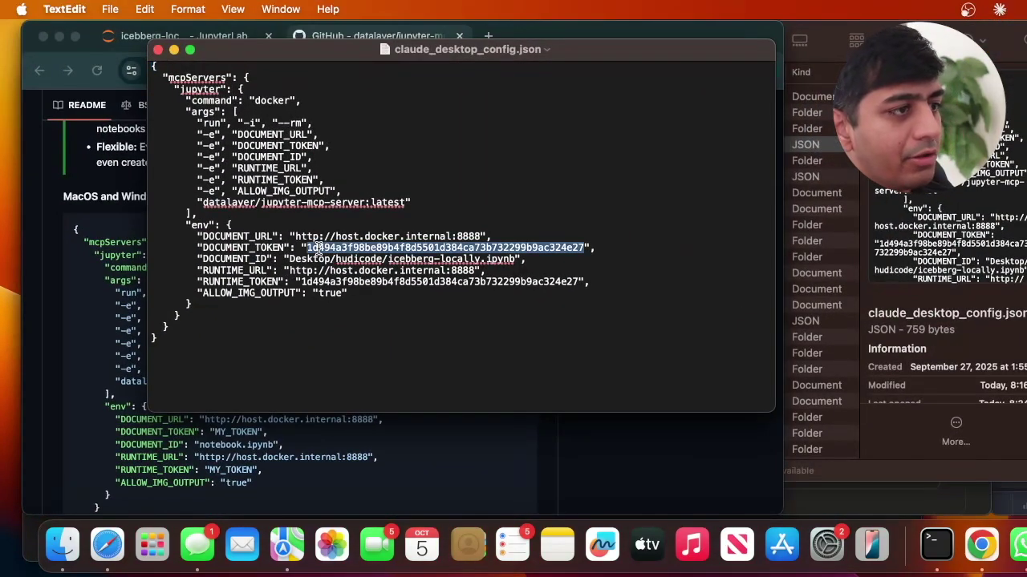
key("ctrl+Up")
left_click(235, 173)
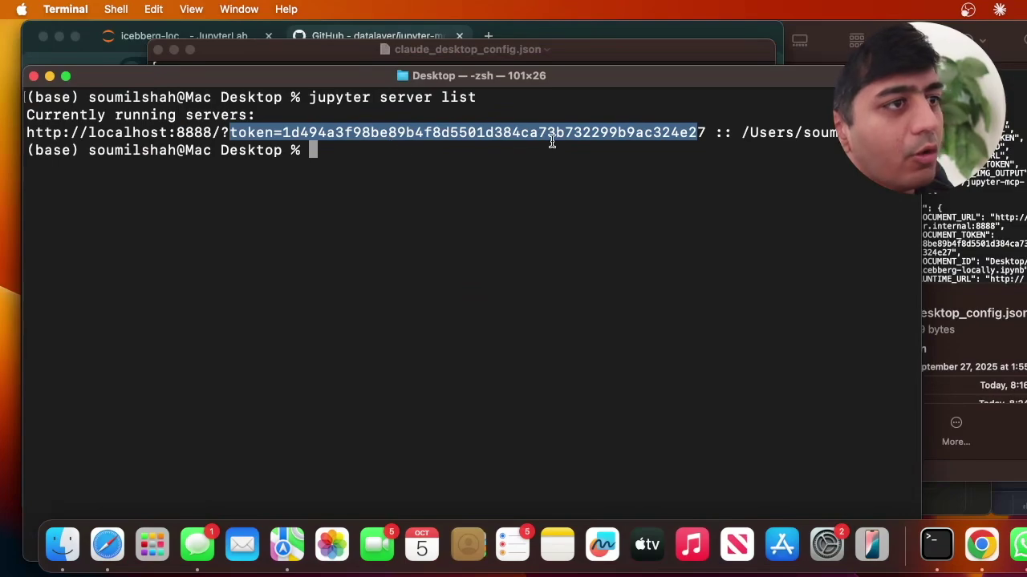
left_click(465, 149)
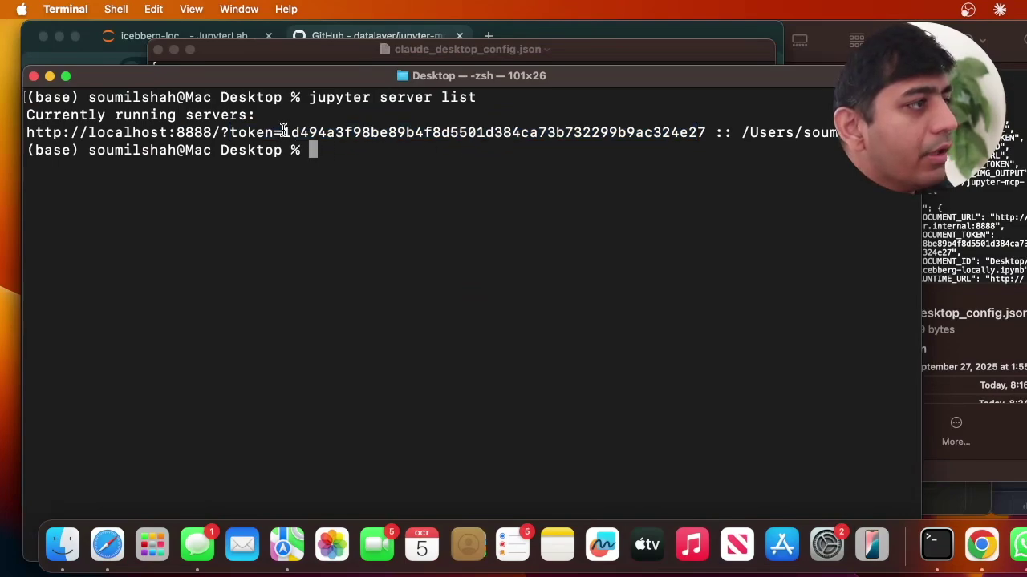
left_click_drag(282, 130, 699, 129)
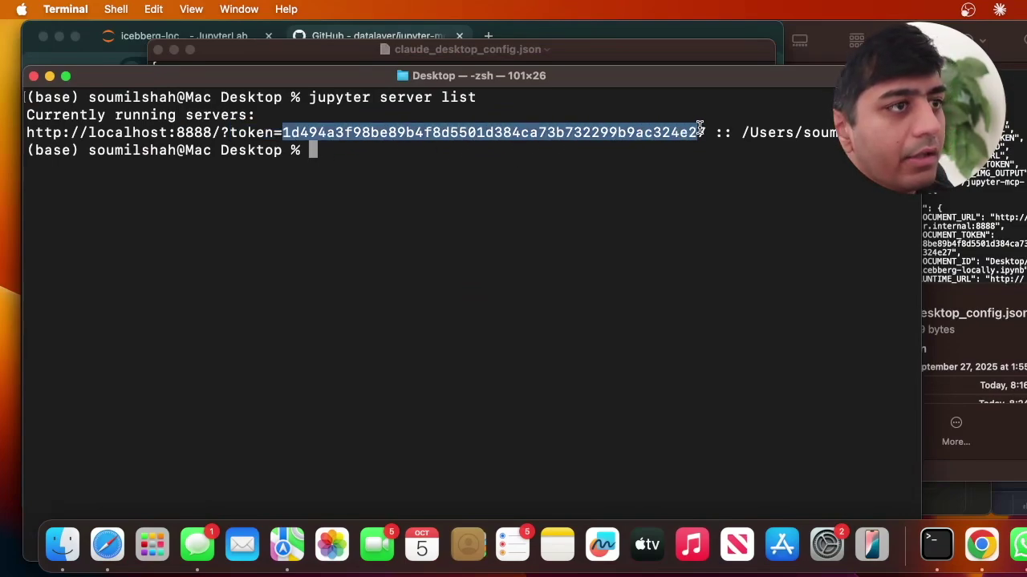
right_click(648, 135)
left_click(674, 235)
key("ctrl+Up")
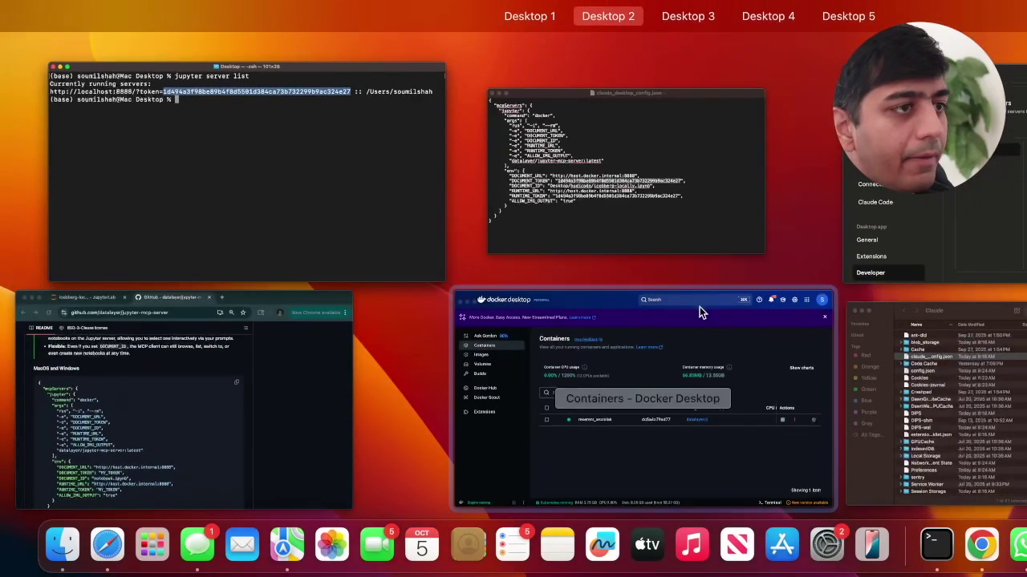
left_click(613, 199)
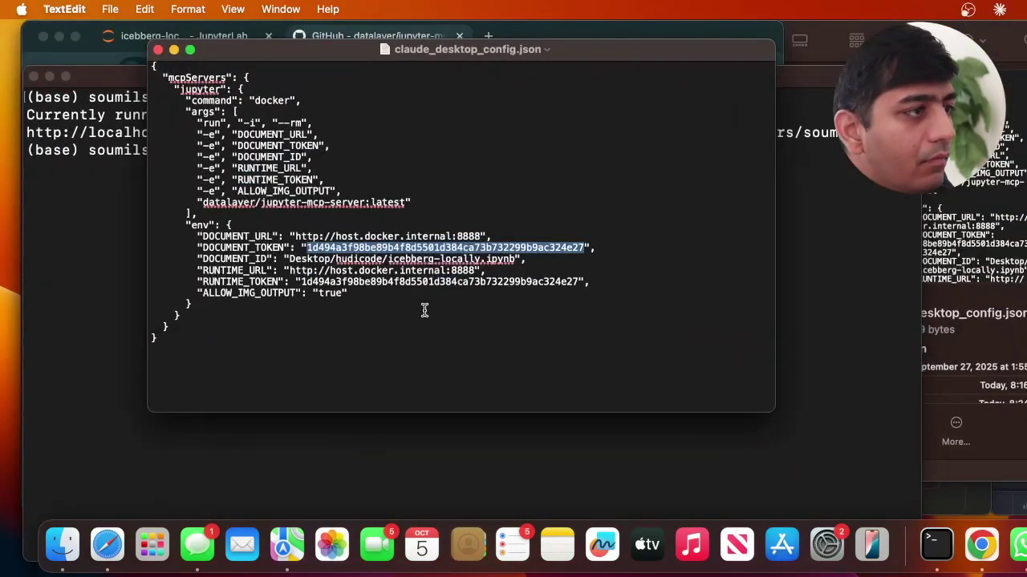
key("super+v")
Step: Replace the RUNTIME_TOKEN value with the copied Jupyter token, save claude_desktop_config.json and close it
double_click(417, 260)
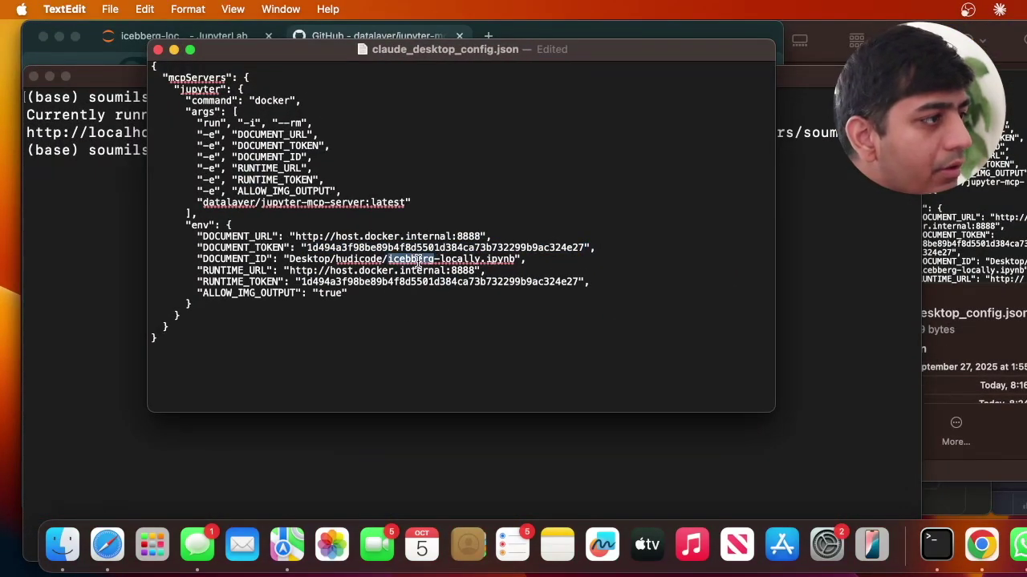
double_click(414, 271)
double_click(453, 283)
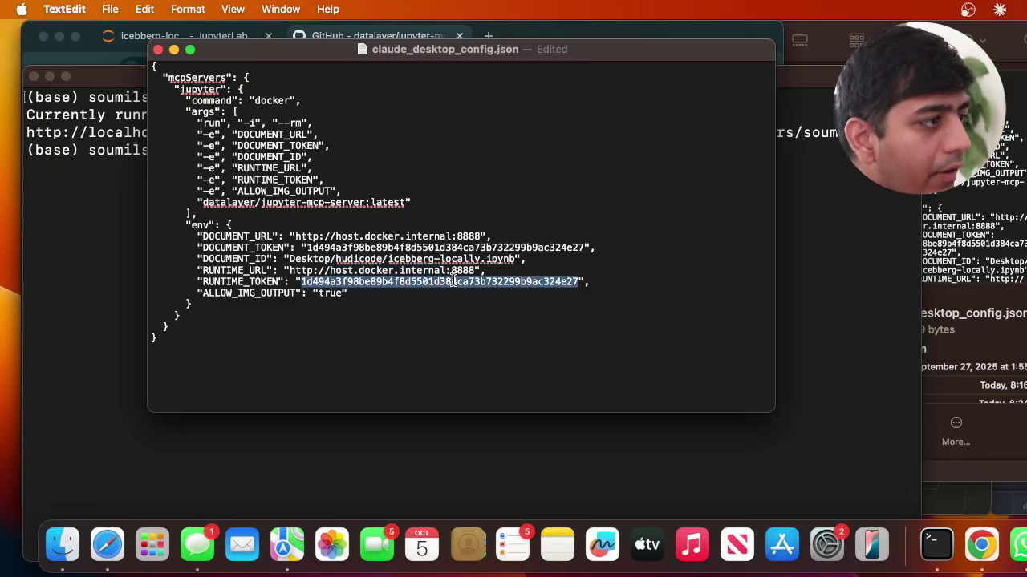
key("super+v")
key("super+s")
key("super+w")
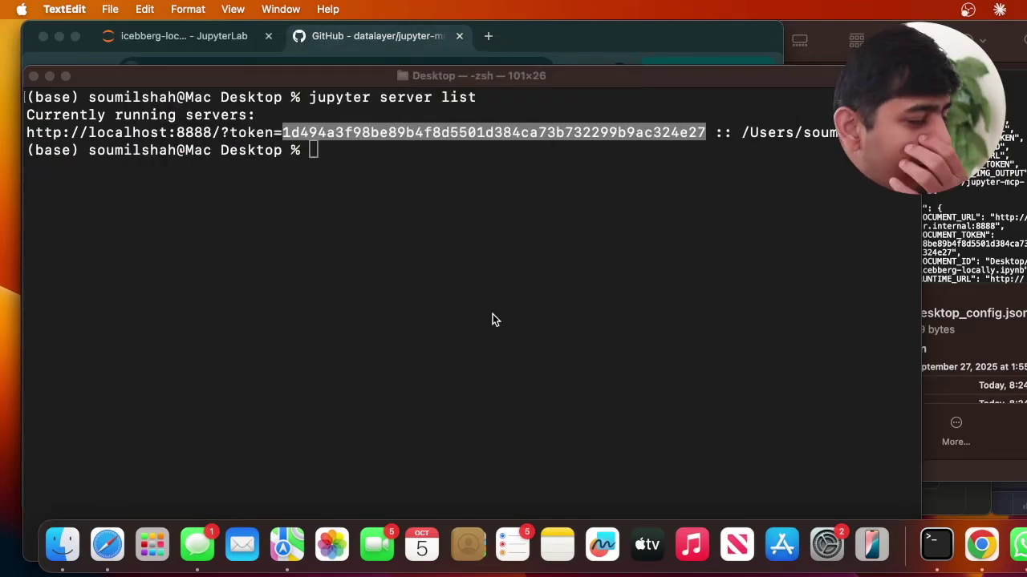
left_click(1009, 241)
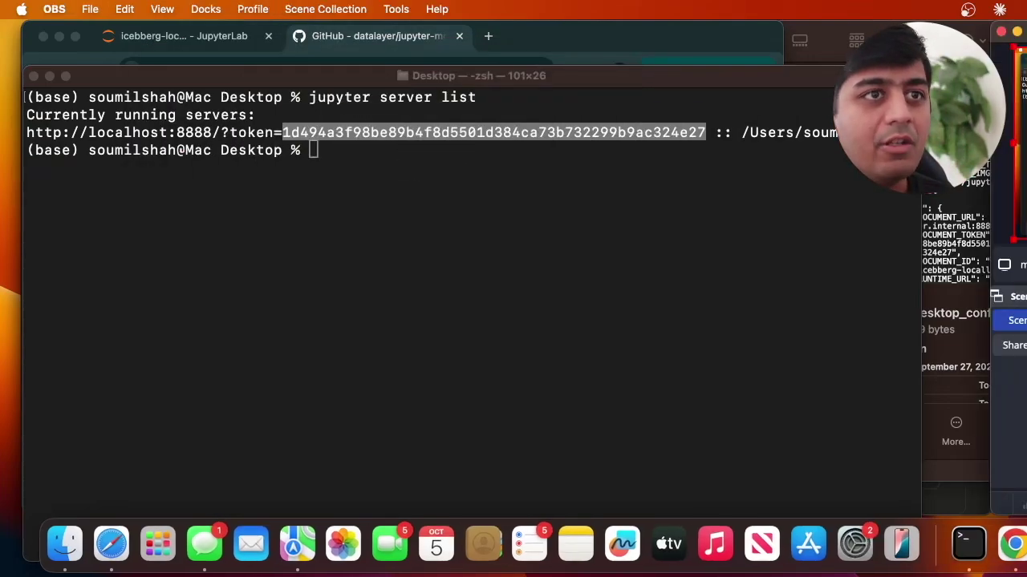
right_click(1020, 46)
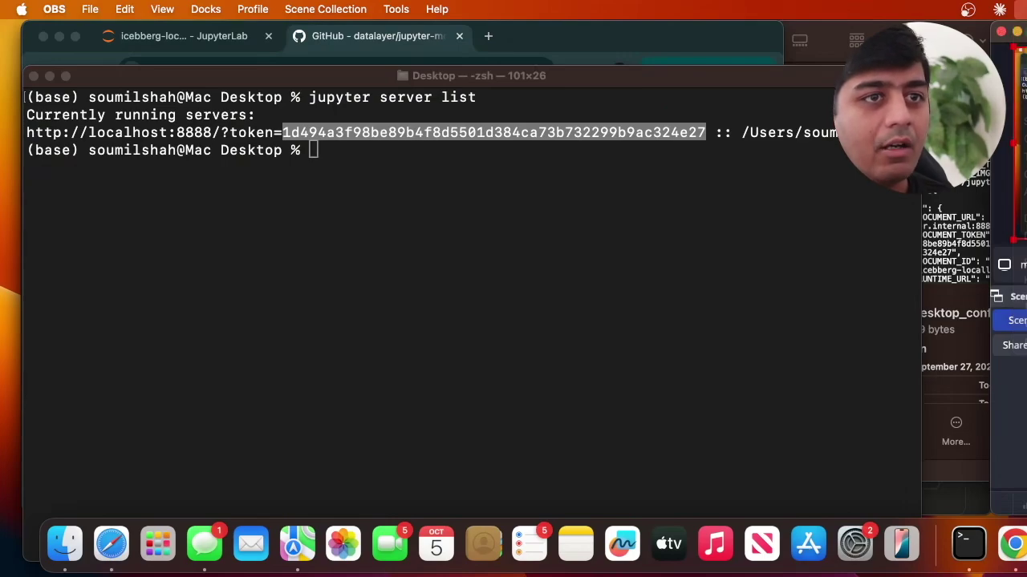
Step: Switch to Docker Desktop and permanently delete the reverent_wozniak container
key("super+Tab")
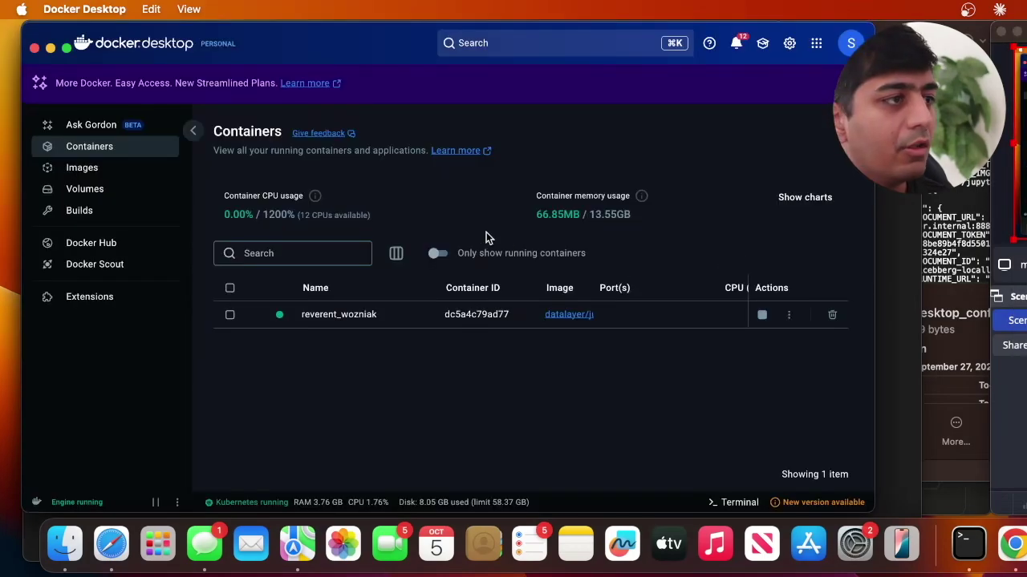
left_click(233, 289)
left_click(744, 253)
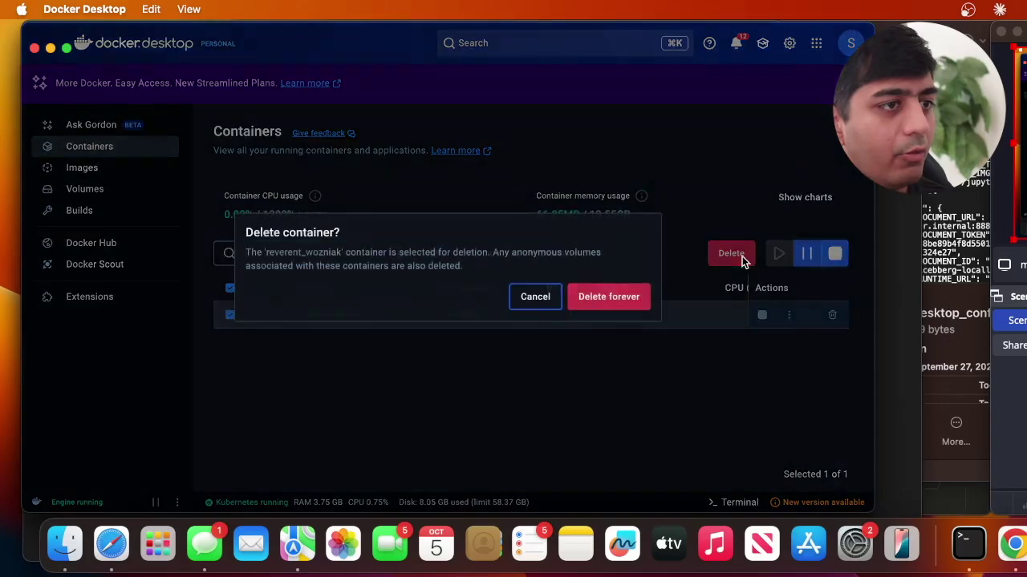
left_click(585, 305)
Step: Reopen claude_desktop_config.json from Finder, review the saved env settings and close the file
key("ctrl+Up")
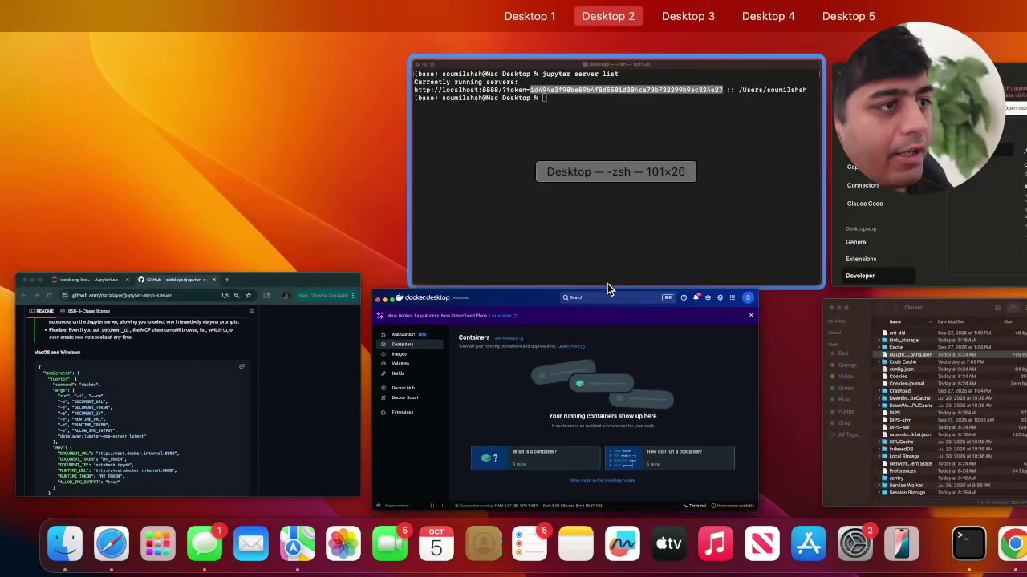
left_click(926, 361)
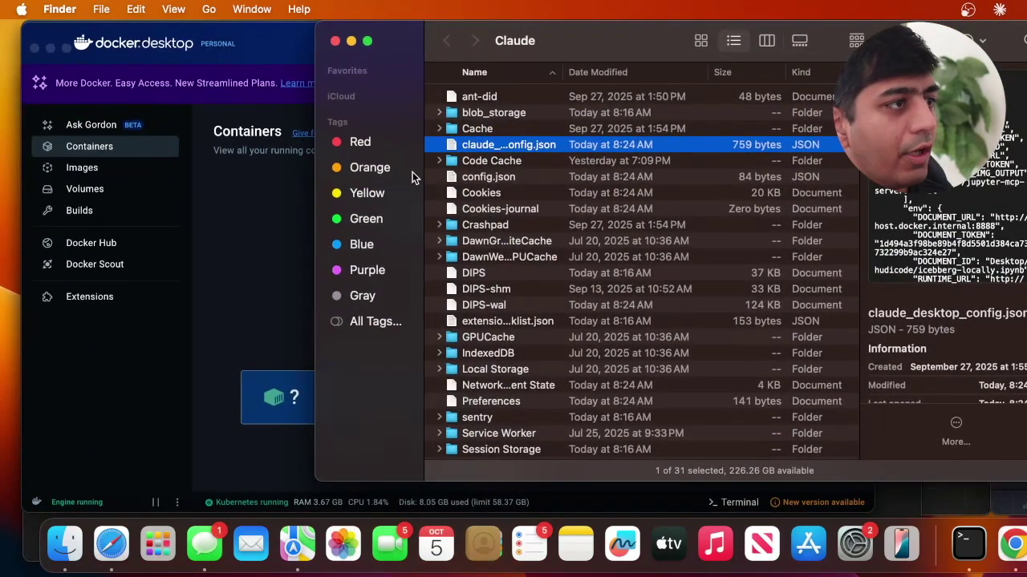
double_click(471, 146)
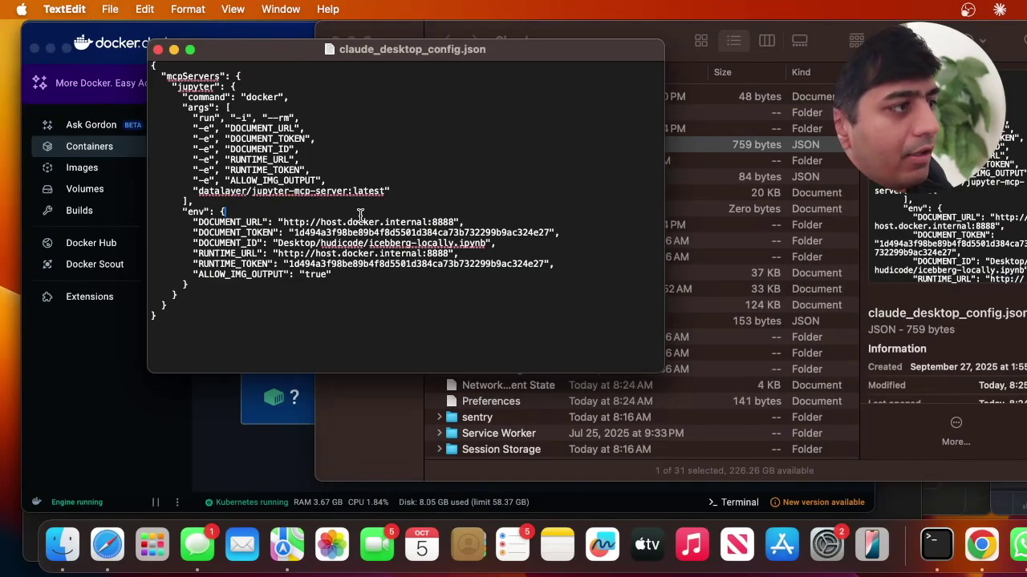
key("super+w")
Step: Check the jupyter server's status in Claude's Developer settings and the container list in Docker Desktop
key("ctrl+Up")
left_click(968, 227)
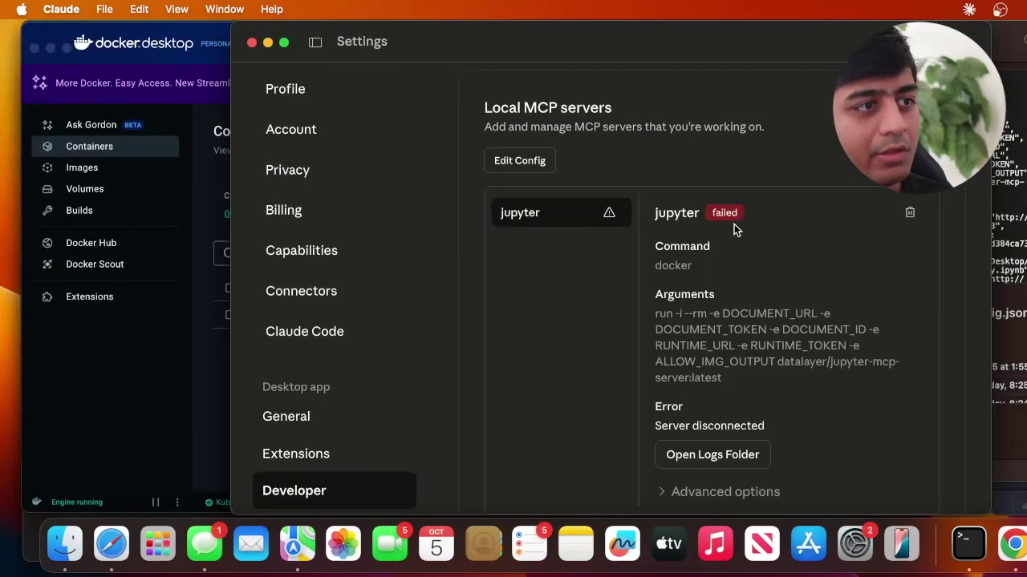
left_click(64, 29)
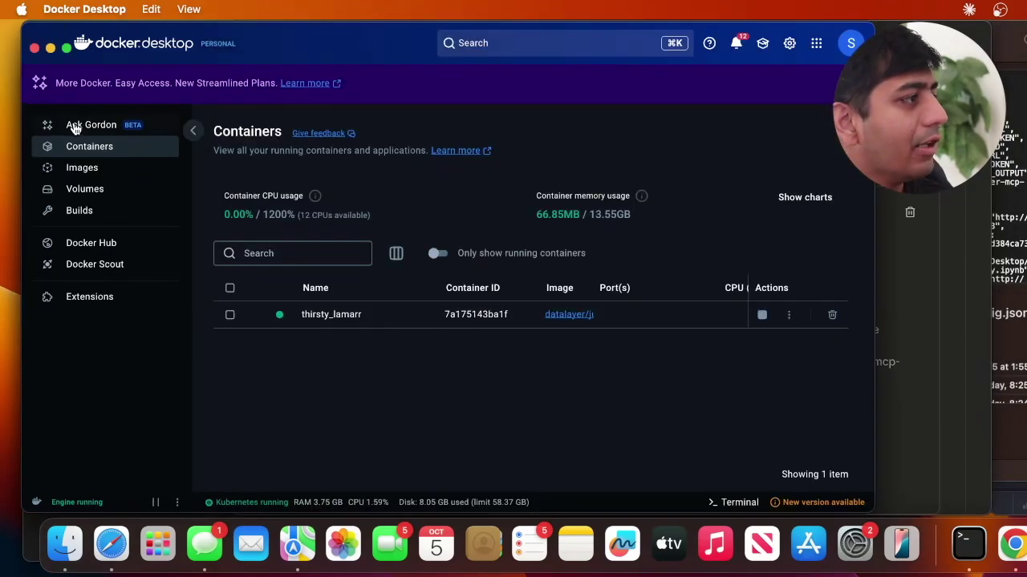
Step: Quit Claude and relaunch it to reload the MCP configuration
key("super+Tab")
left_click(68, 11)
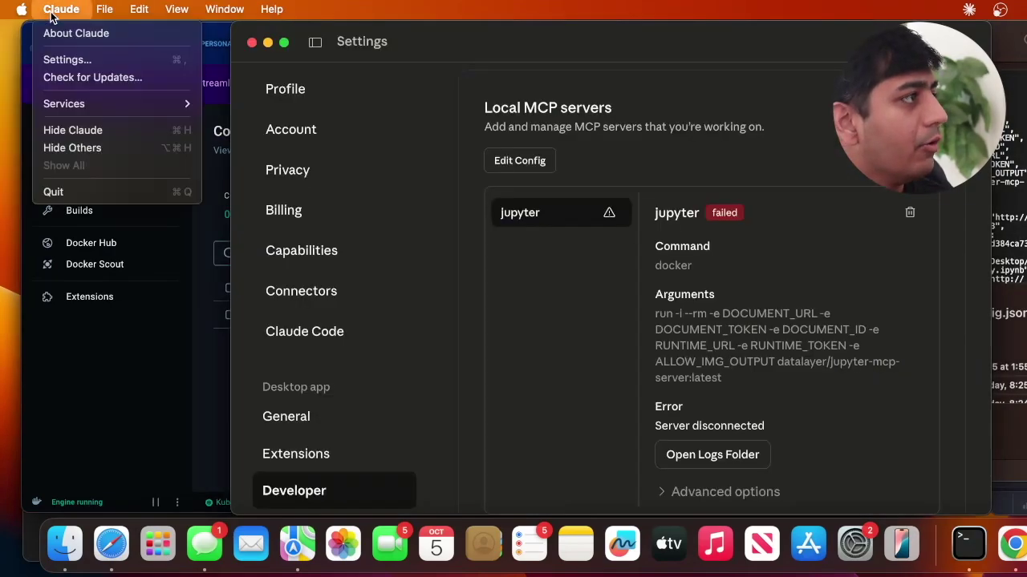
left_click(70, 205)
key("super+space")
type("claude")
key("Return")
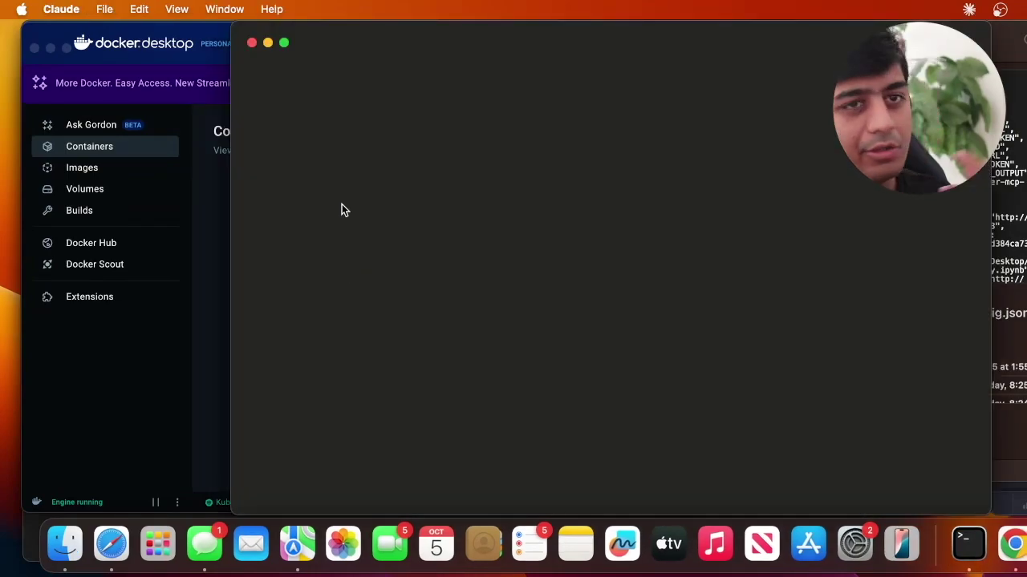
Step: Check Docker Desktop's containers and the jupyter server's status in Claude's Developer settings, and close the Claude window
left_click(225, 350)
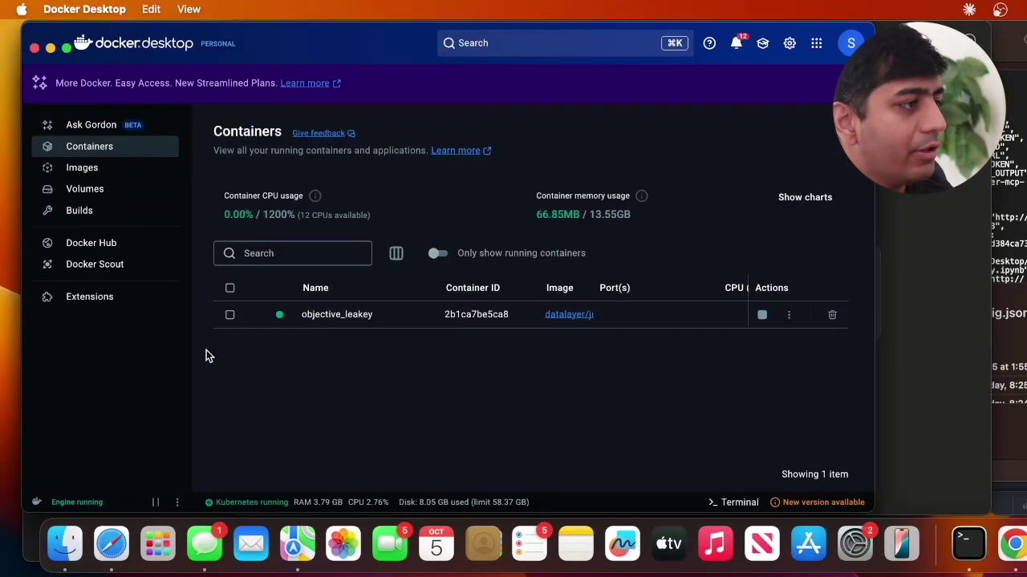
left_click(911, 346)
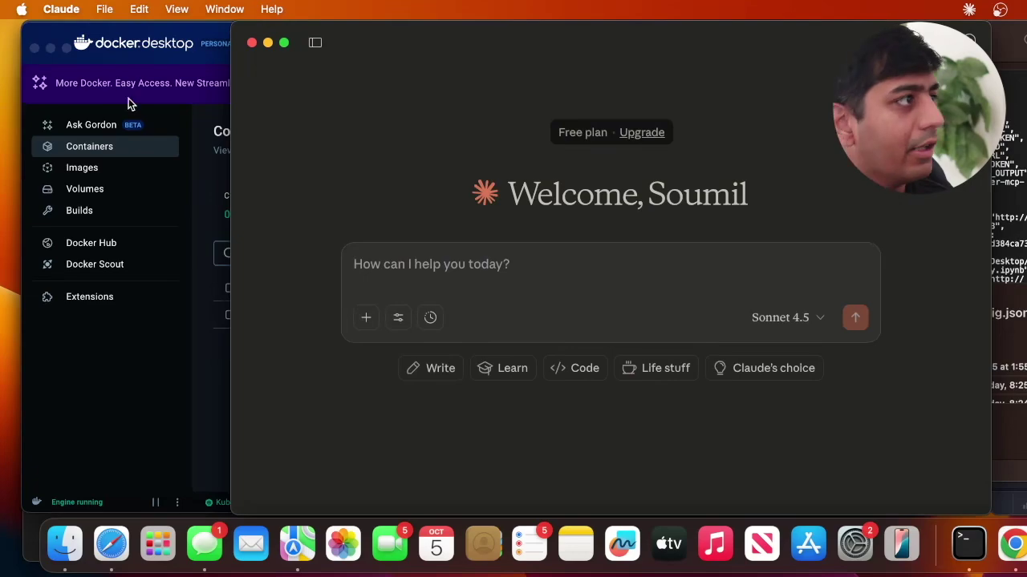
left_click(65, 10)
left_click(212, 125)
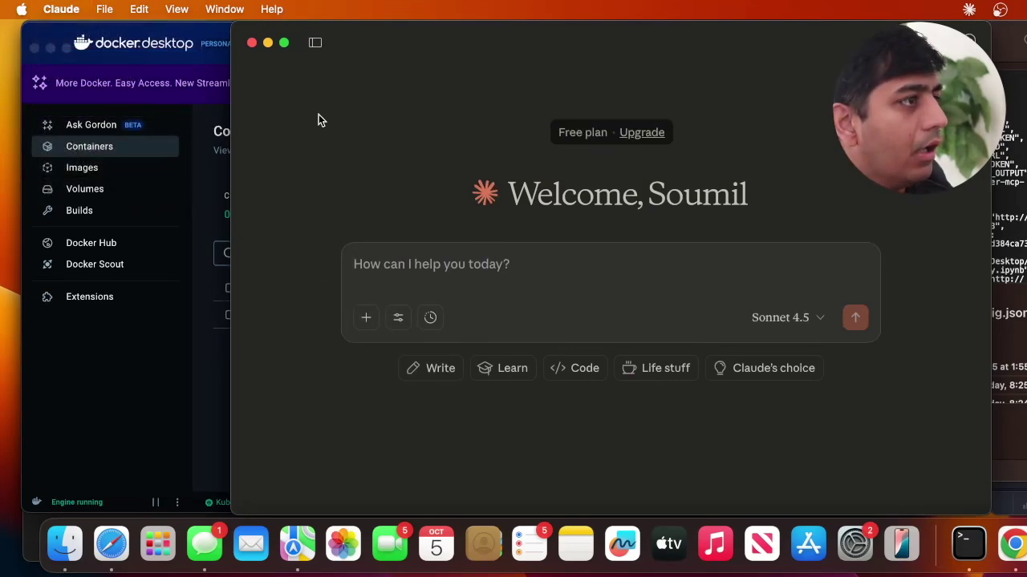
scroll(371, 348, "down", 1)
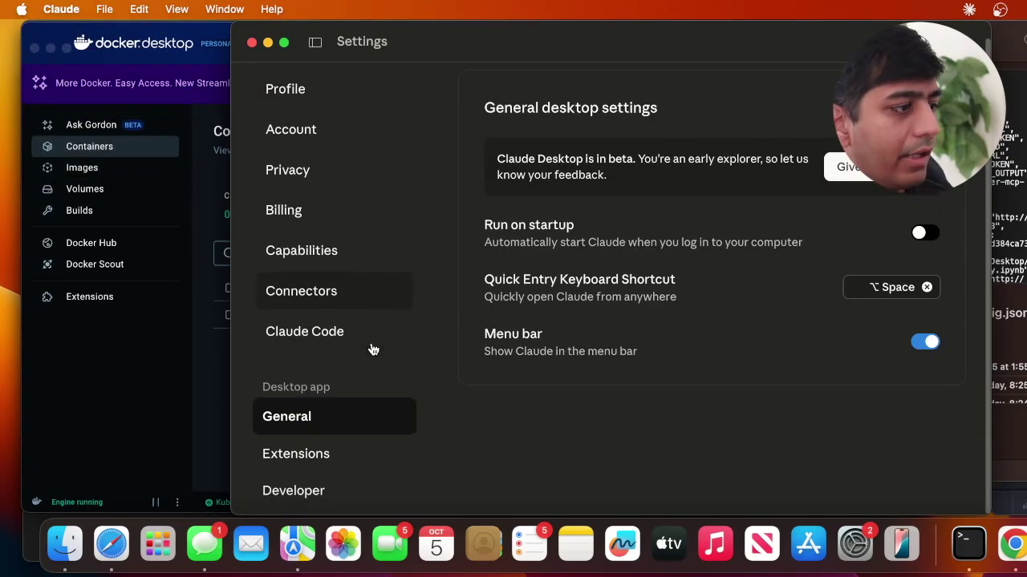
left_click(320, 487)
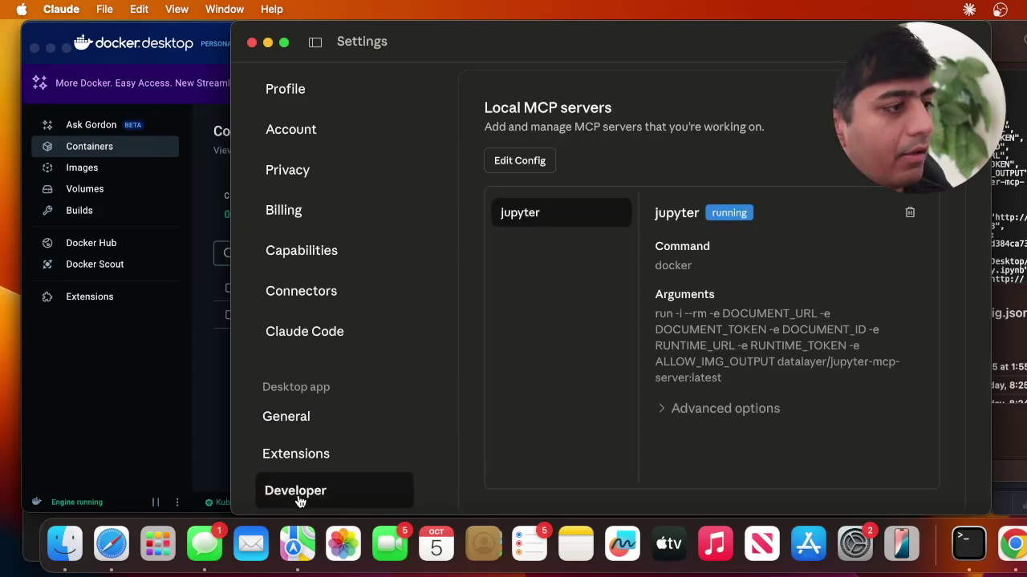
left_click(251, 42)
Step: Return to the jupyter-mcp-server README in Chrome and examine the jupyter lab command under Start JupyterLab
key("ctrl+Up")
left_click(280, 308)
scroll(280, 309, "up", 5)
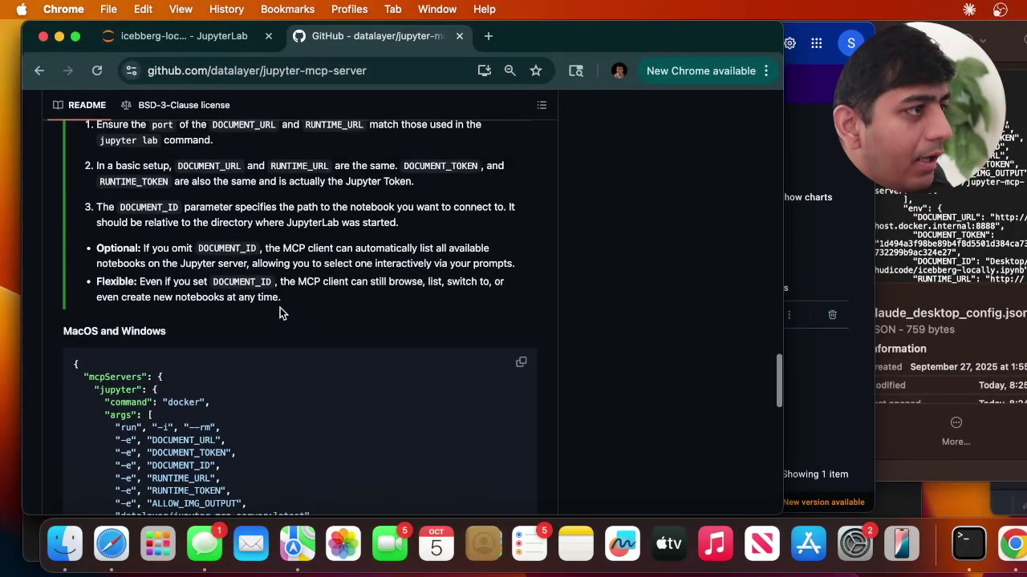
scroll(279, 308, "up", 4)
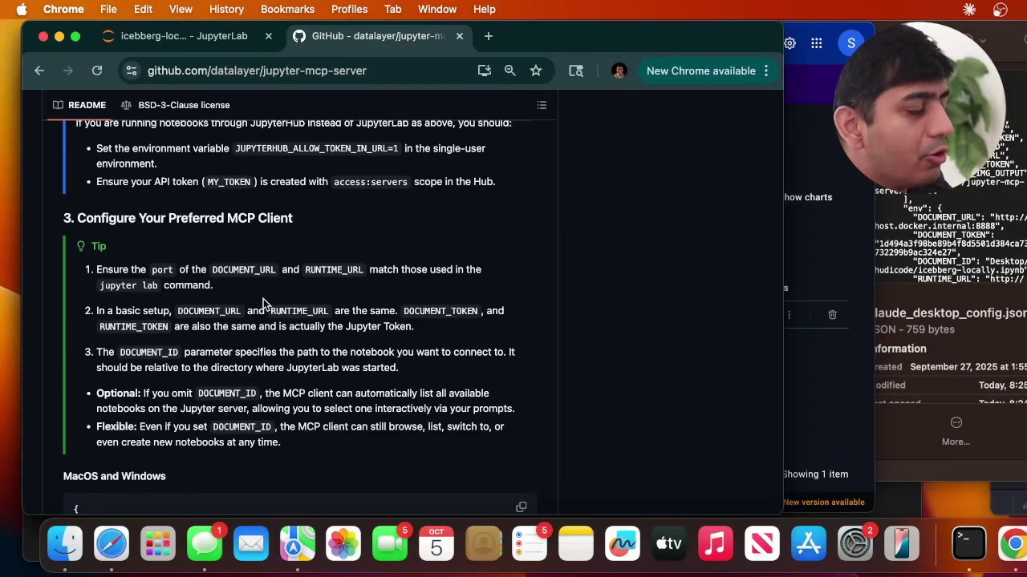
scroll(263, 303, "up", 5)
scroll(151, 315, "up", 2)
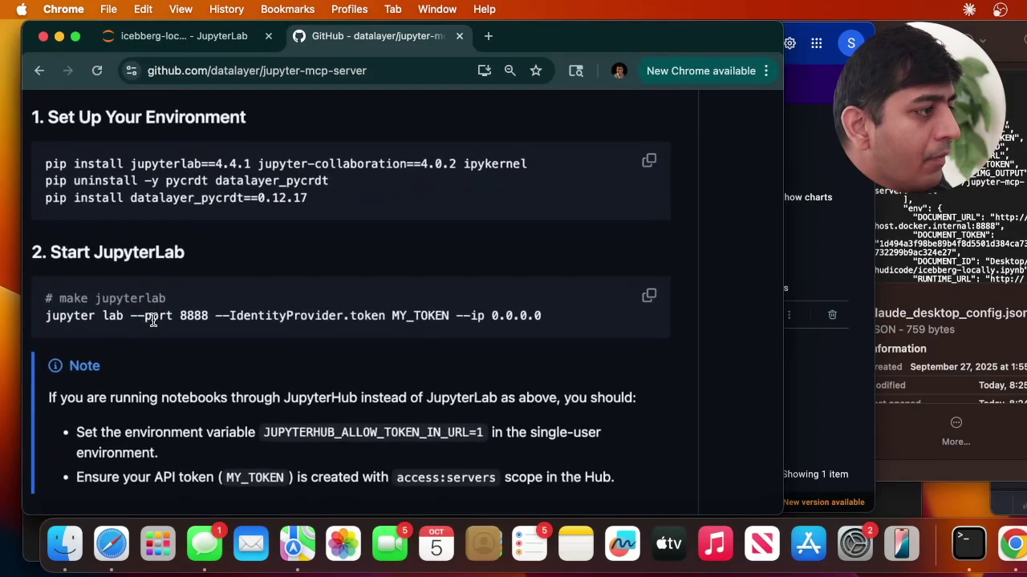
scroll(152, 318, "up", 3)
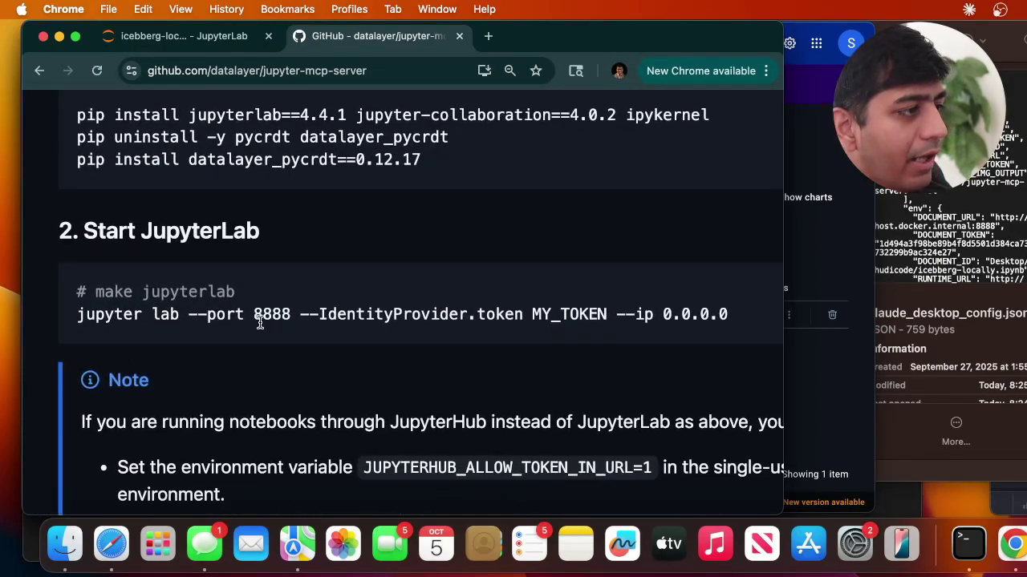
scroll(398, 305, "right", 2)
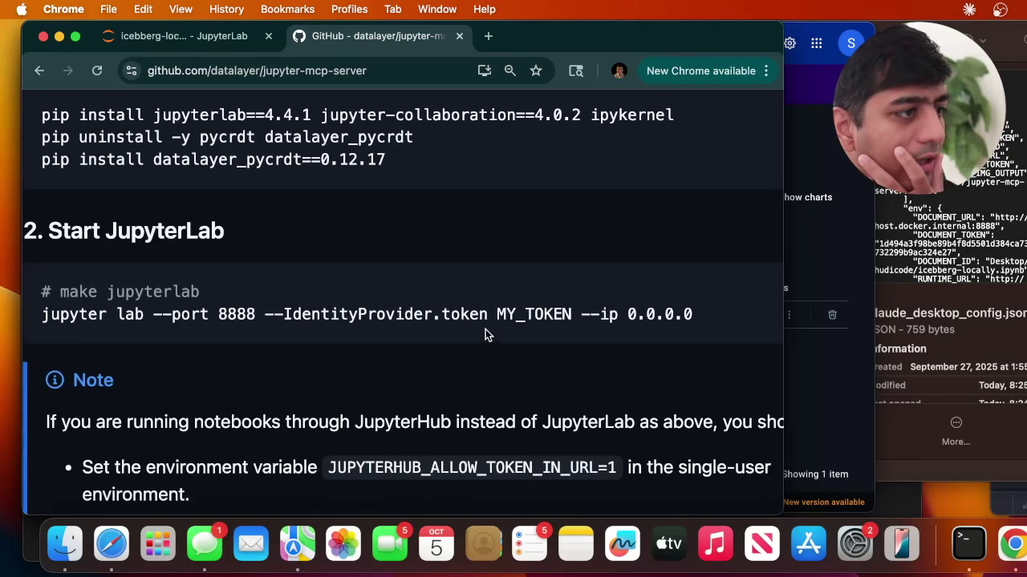
Step: Select the MY_TOKEN placeholder in the README's jupyter lab command, switch to Notes and create a new note
double_click(513, 315)
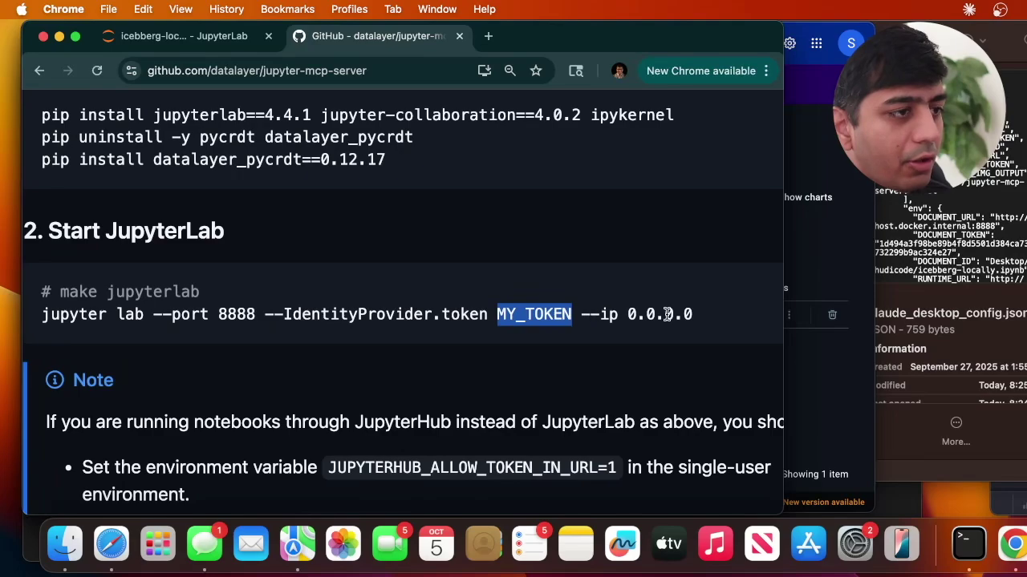
key("super+space")
type("notes")
key("Return")
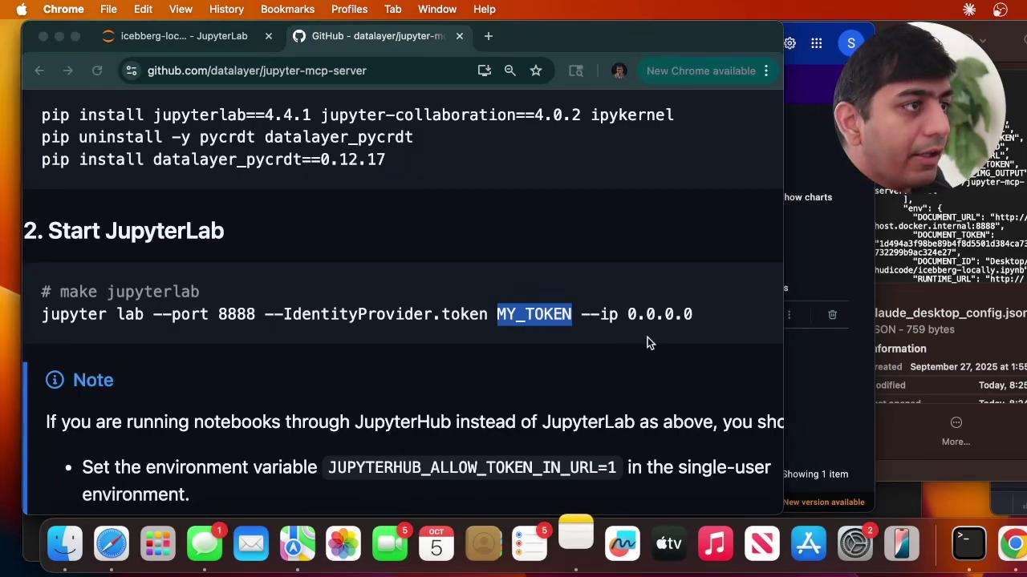
key("super+n")
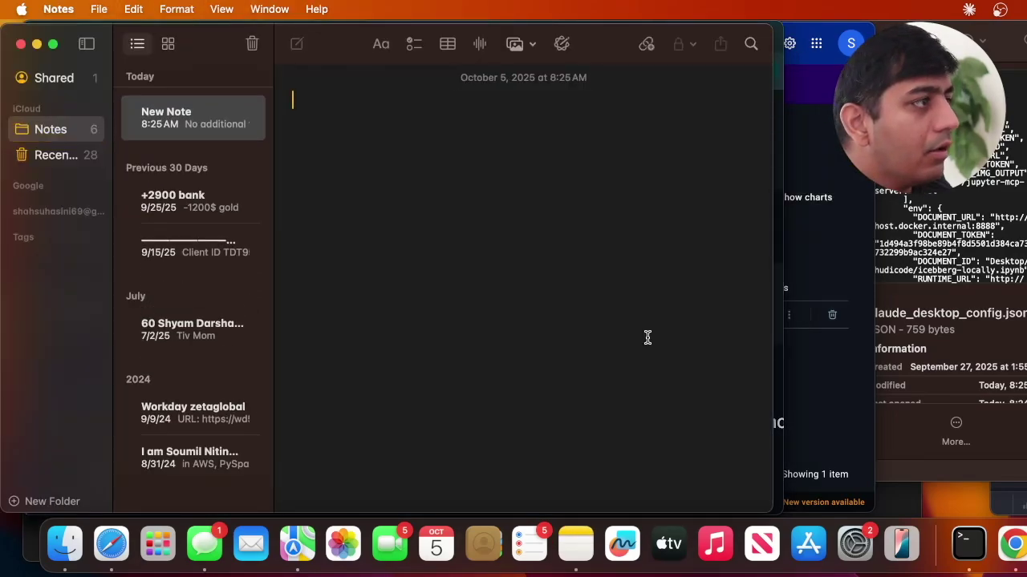
Step: Copy the jupyter lab --port 8888 command from the README in Chrome and paste it into the new note in Notes
left_click(831, 375)
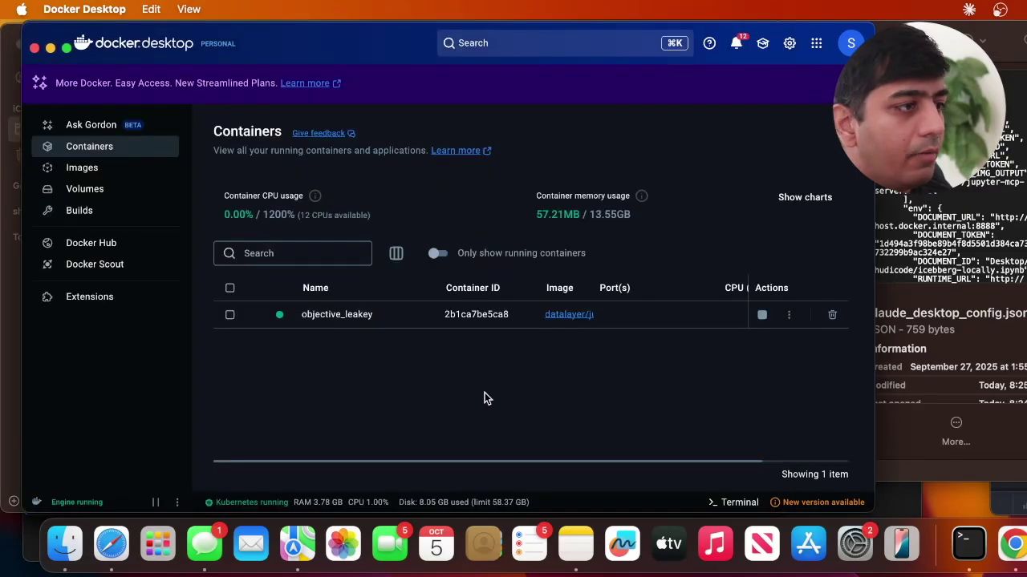
key("ctrl+Up")
left_click(263, 317)
triple_click(264, 317)
key("super+c")
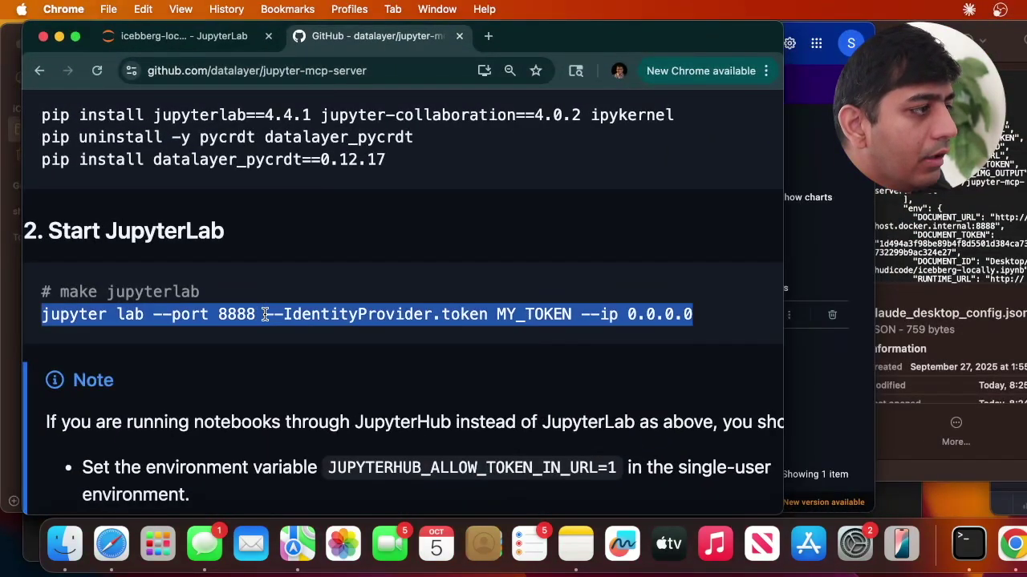
key("ctrl+Up")
left_click(502, 385)
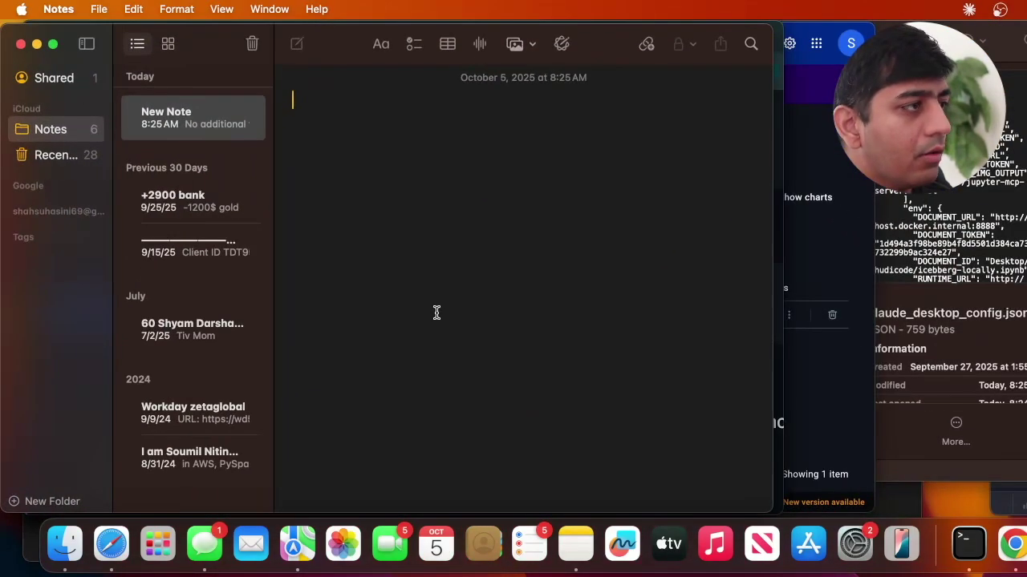
key("super+v")
Step: Copy the Jupyter server token from the Terminal output and replace MY_TOKEN with it in the note's command
left_click(843, 290)
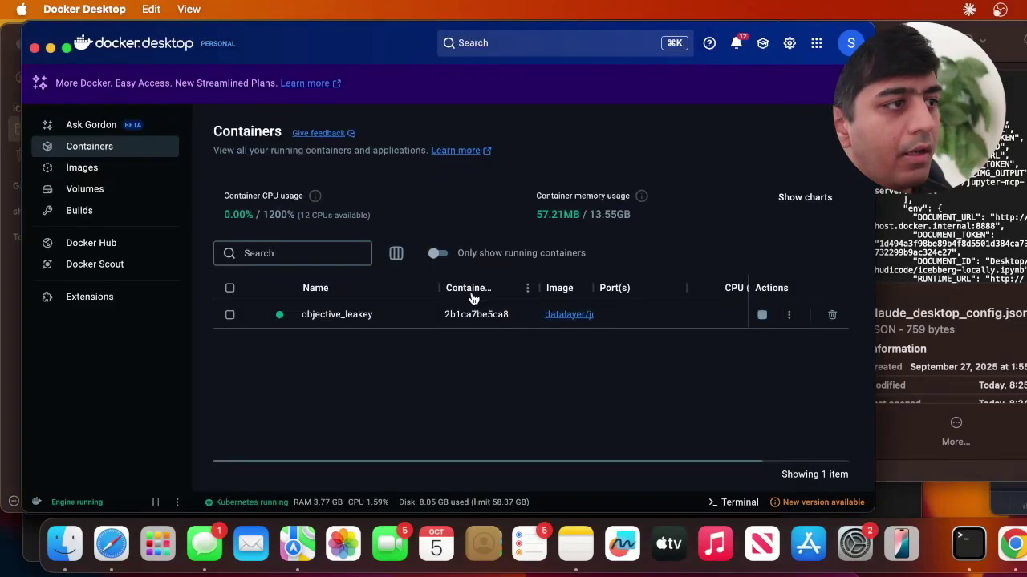
key("ctrl+Up")
left_click(305, 167)
key("ctrl+Up")
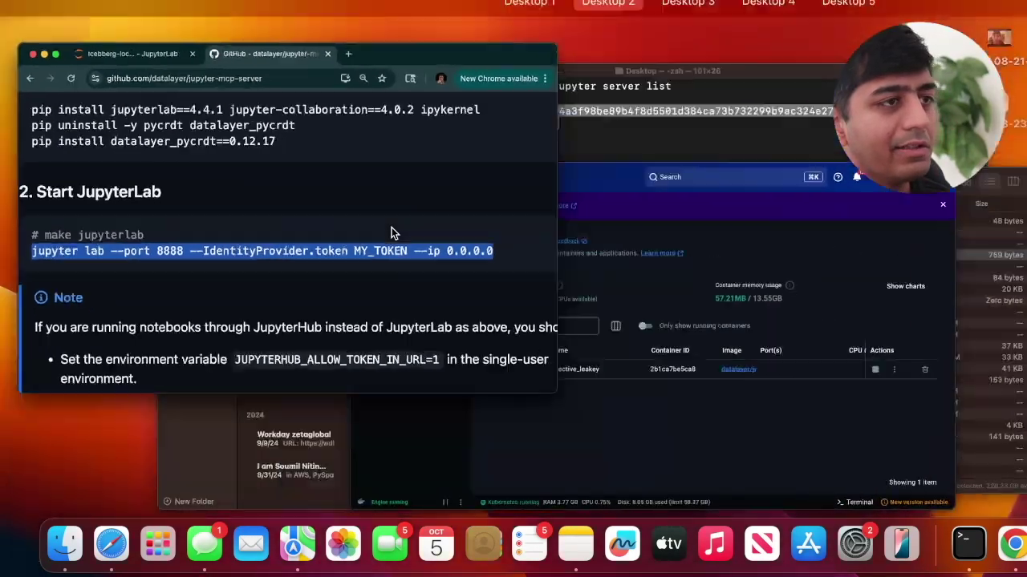
left_click(728, 157)
right_click(358, 132)
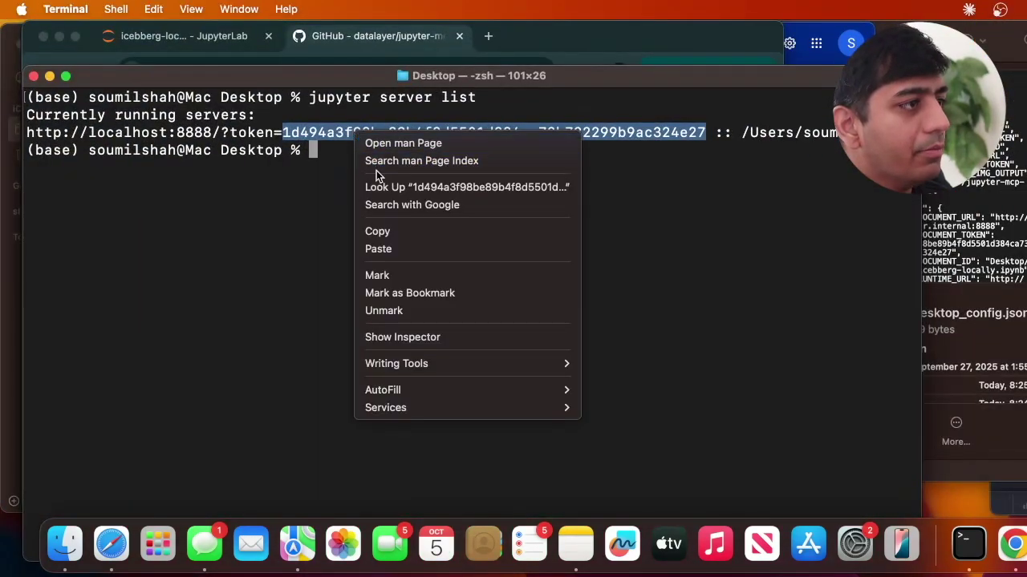
left_click(374, 232)
key("ctrl+Up")
left_click(377, 389)
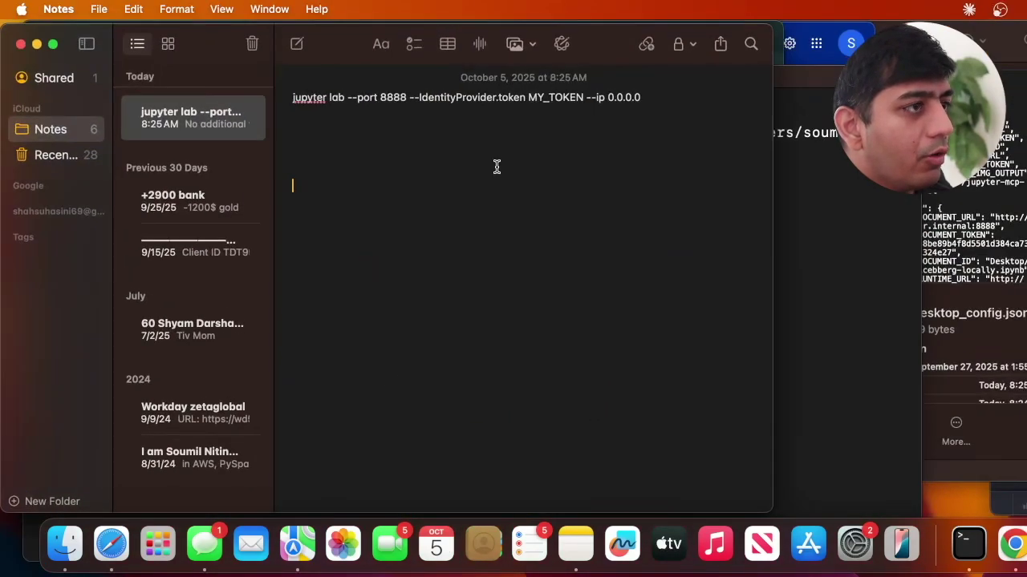
double_click(559, 98)
key("super+v")
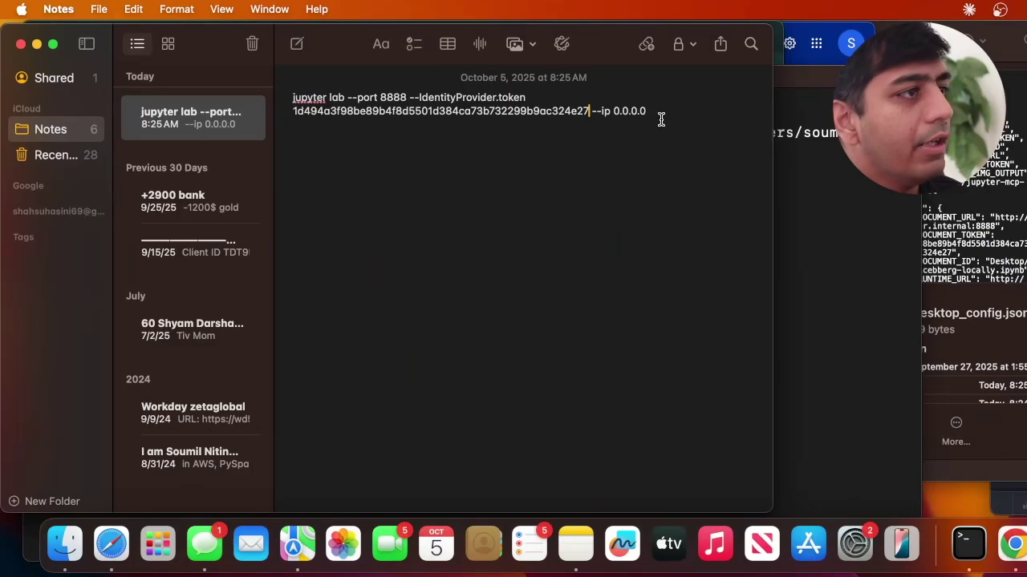
Step: Copy the completed jupyter lab command, including the access token, from the note and run it in Terminal
left_click_drag(651, 113, 262, 95)
key("ctrl+Up")
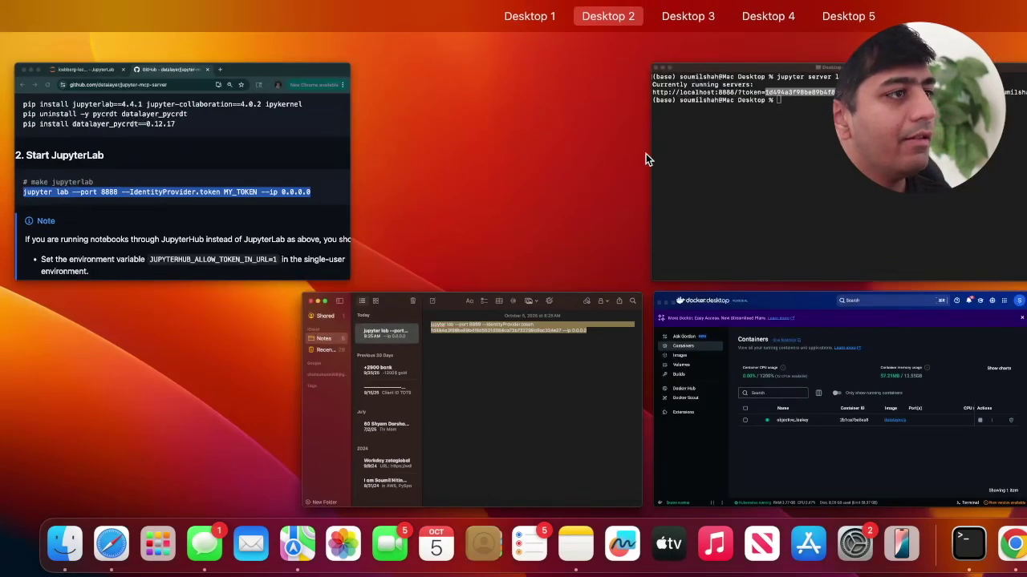
left_click(666, 161)
key("super+v")
key("Return")
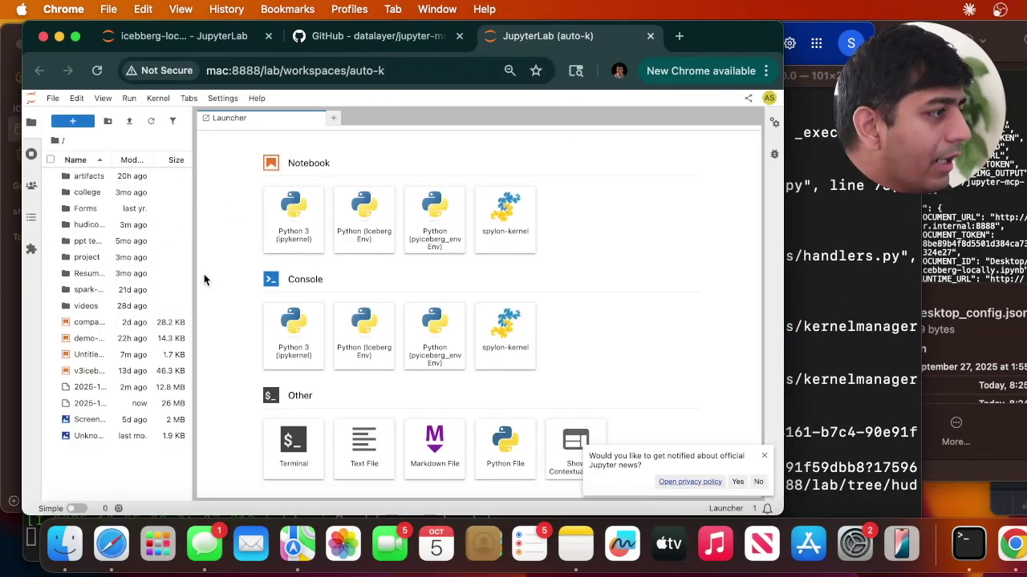
Step: Widen JupyterLab's file browser, reload the icebberg-locally.ipynb page and view the cells at the notebook's end
left_click_drag(193, 277, 259, 277)
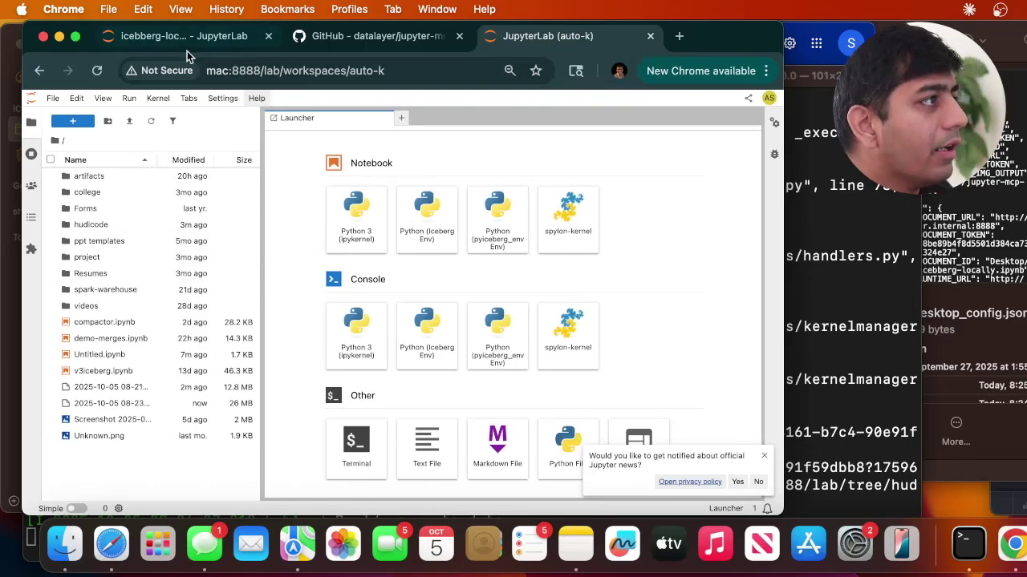
left_click(240, 36)
left_click(291, 72)
key("Return")
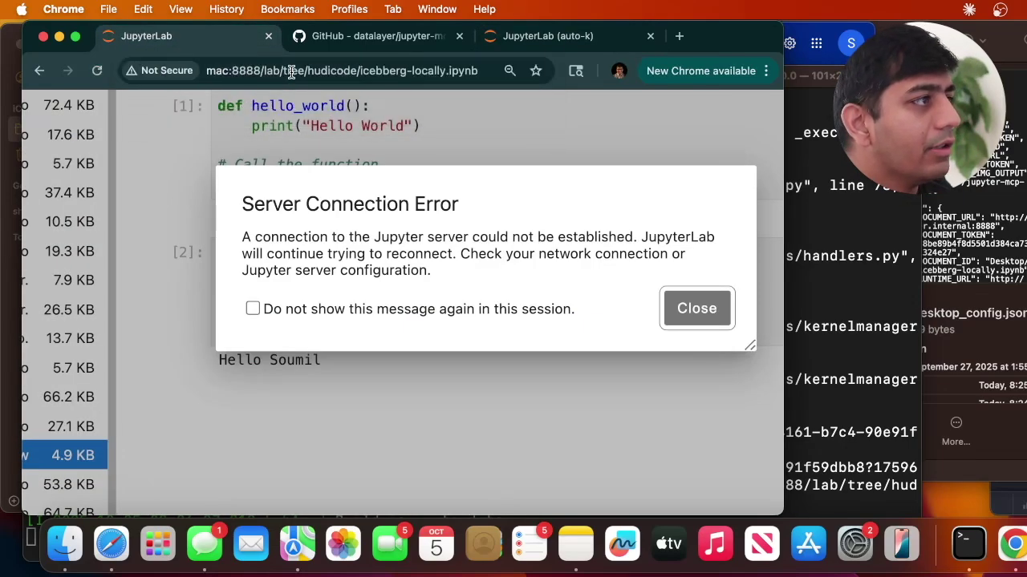
scroll(593, 317, "down", 15)
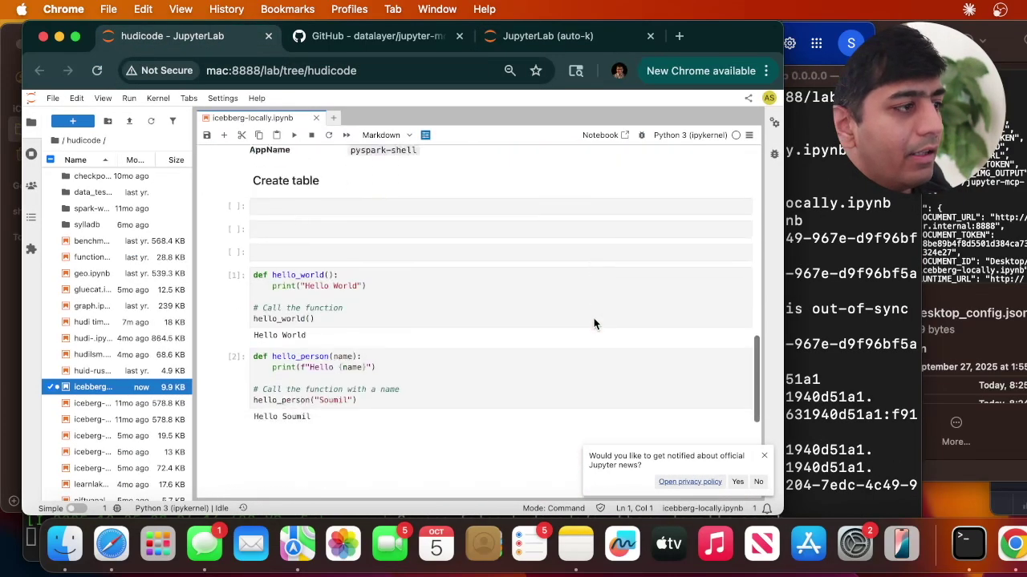
key("ctrl+Up")
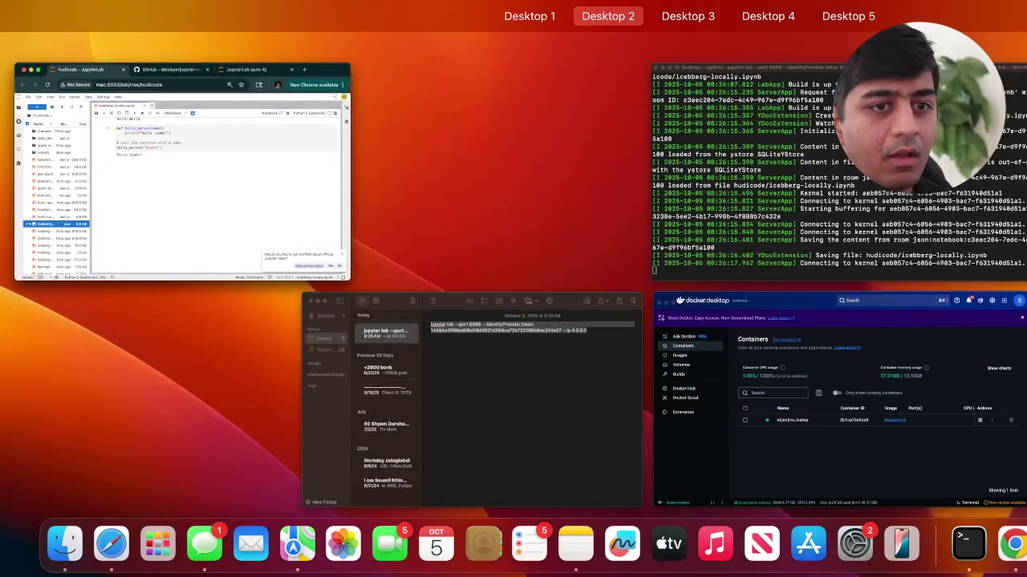
left_click(231, 183)
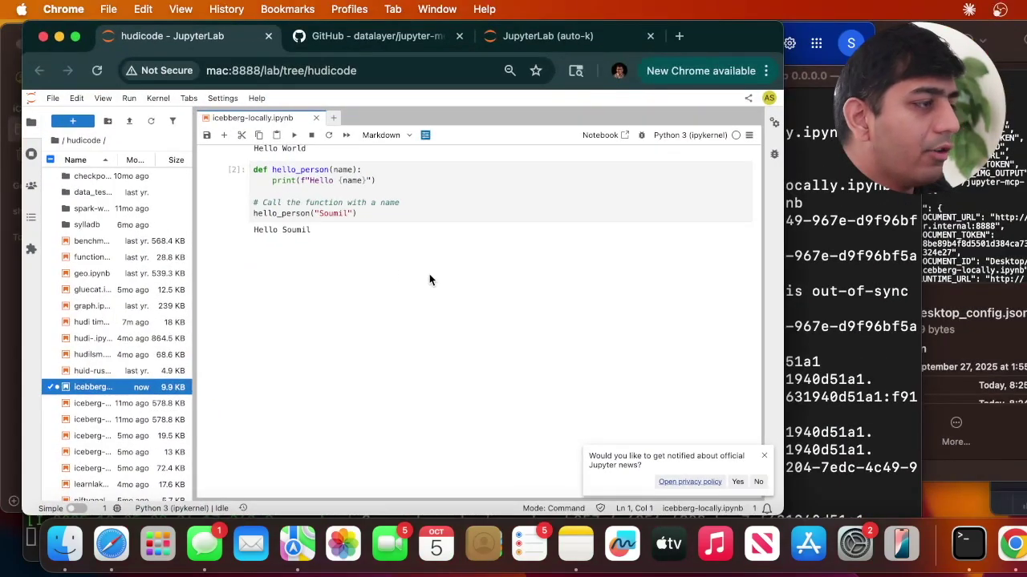
Step: Switch to Claude and open the recent chat "Python hello world script"
key("super+space")
type("cla")
key("Return")
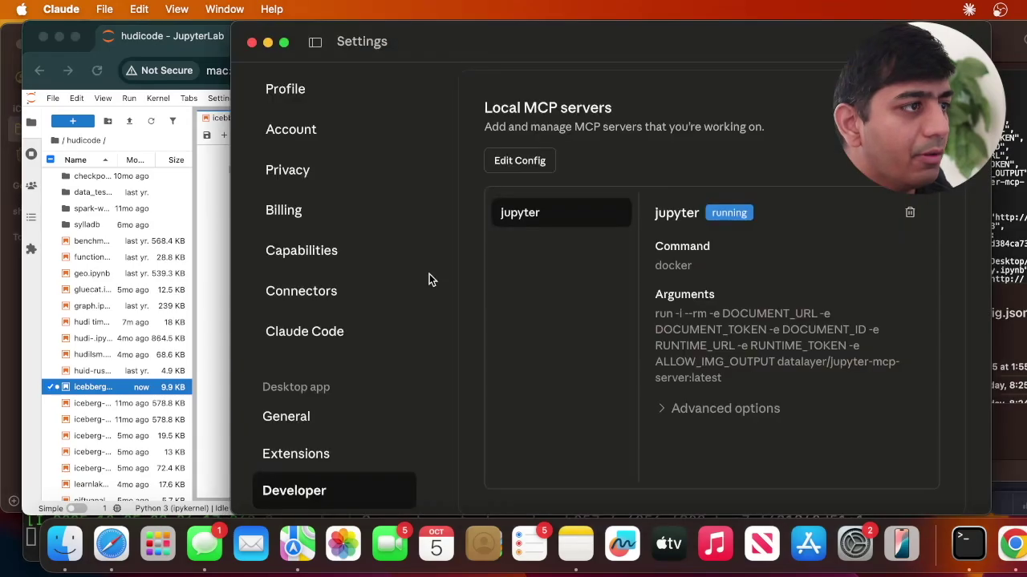
left_click(315, 41)
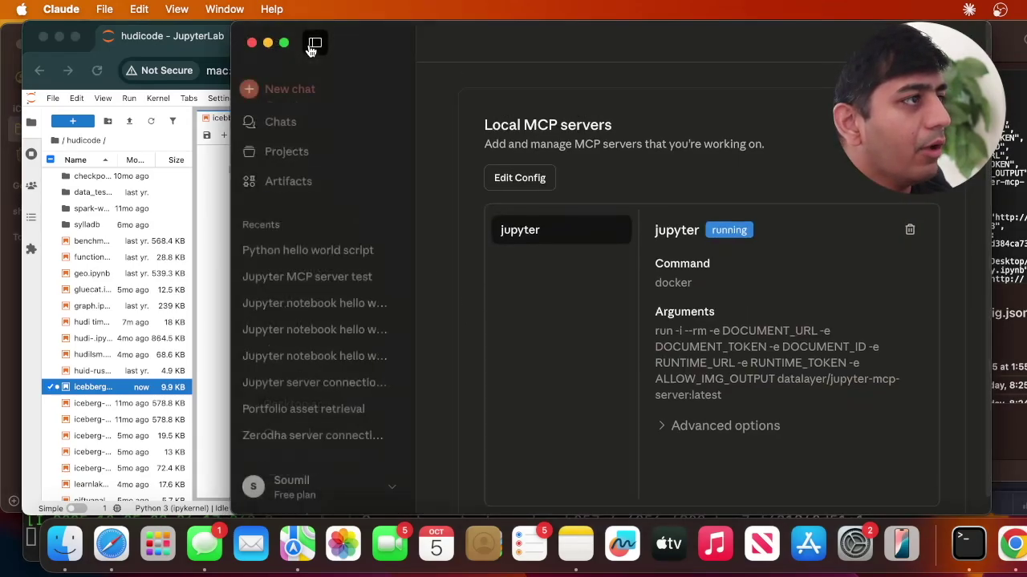
left_click(298, 247)
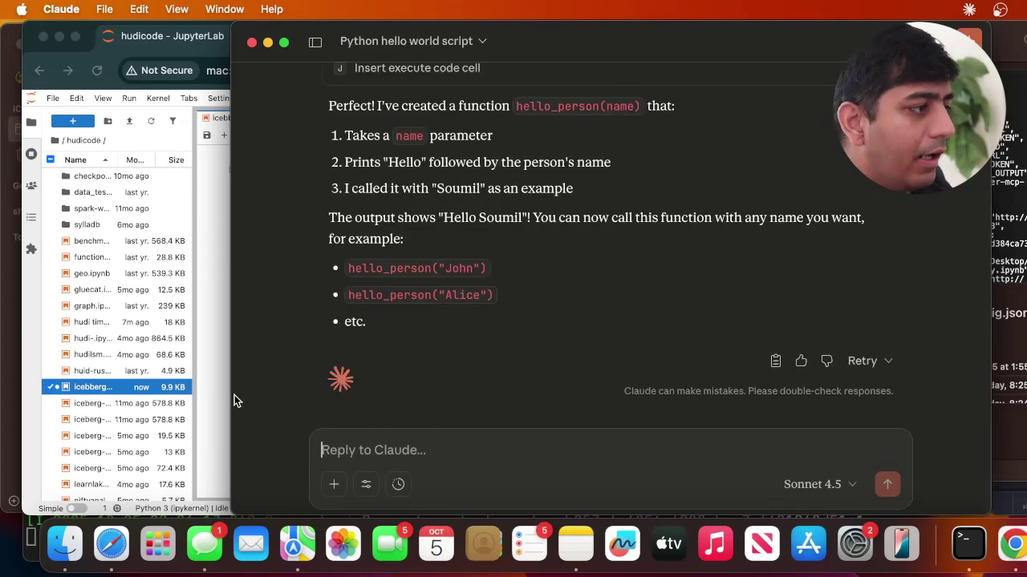
Step: Delete the hello_world and hello_person code cells from icebberg-locally.ipynb in JupyterLab
left_click(223, 391)
scroll(256, 361, "up", 5)
left_click(216, 298)
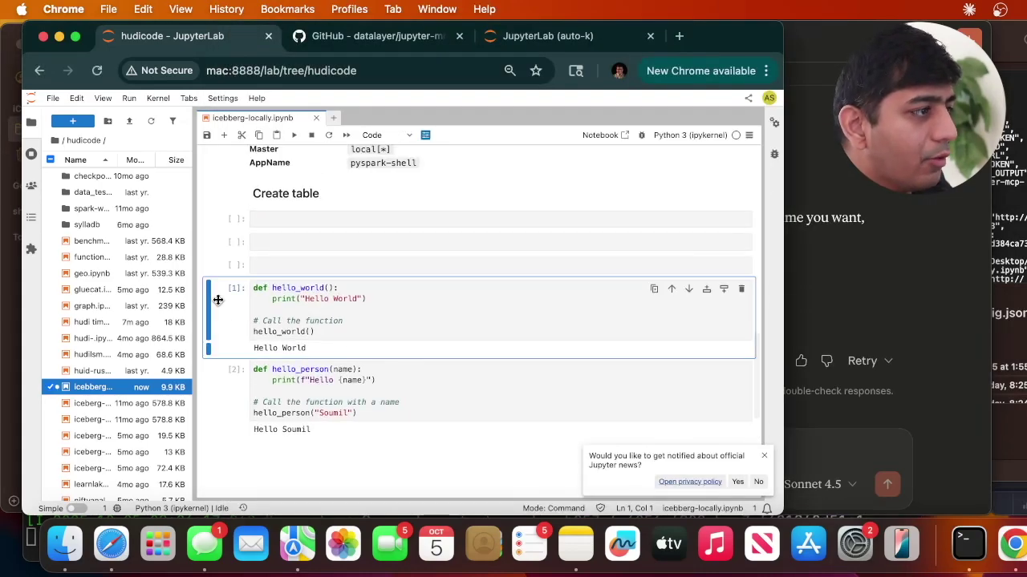
key("d")
key("d")
key("d")
key("d")
Step: Ask Claude to use /hudicode/icebberg-locally.ipynb and write a Python function that takes a first and last name and prints hello person name
left_click(830, 305)
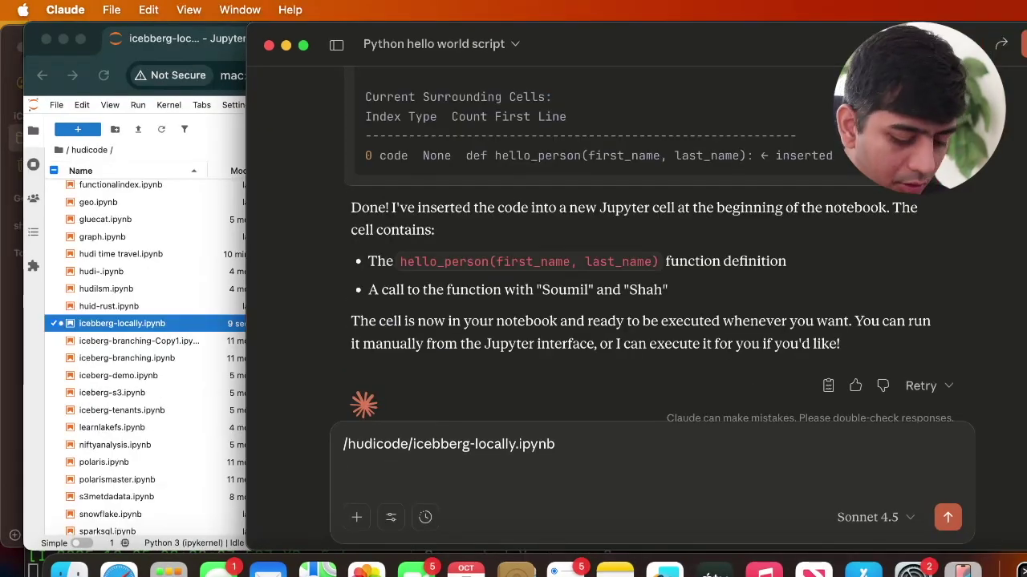
type("eb")
key("super+a")
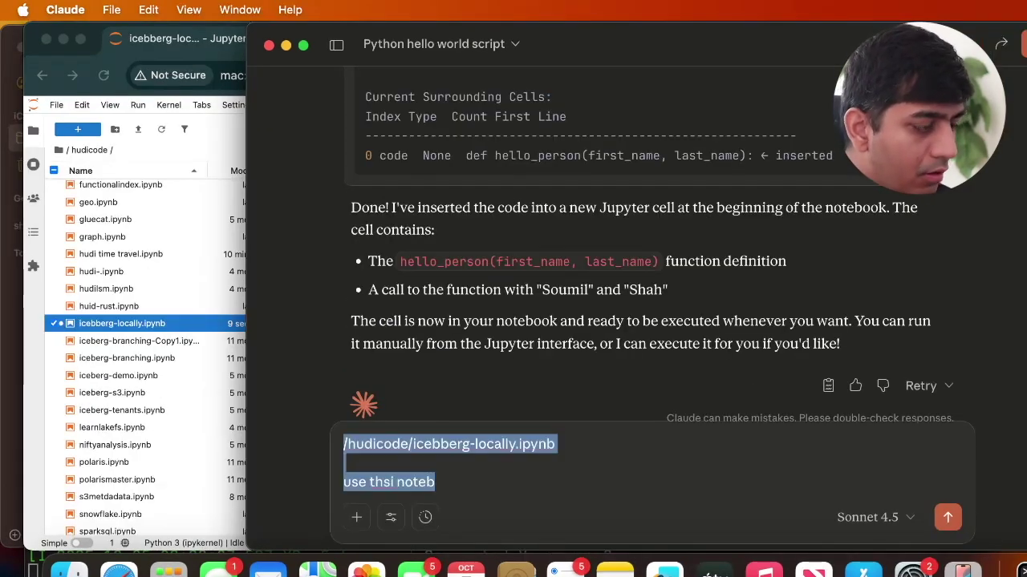
key("Right")
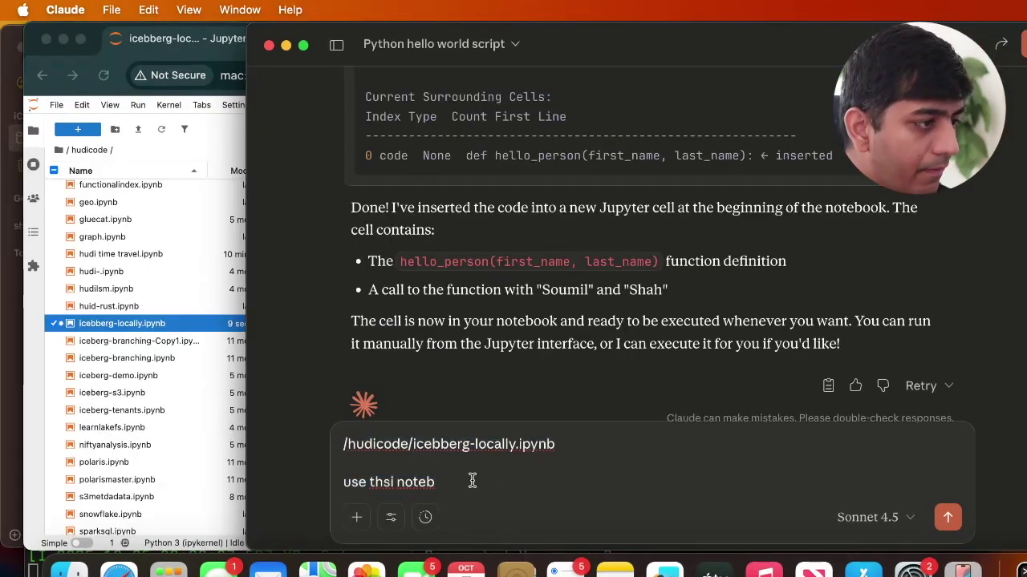
left_click_drag(473, 481, 384, 481)
type("th")
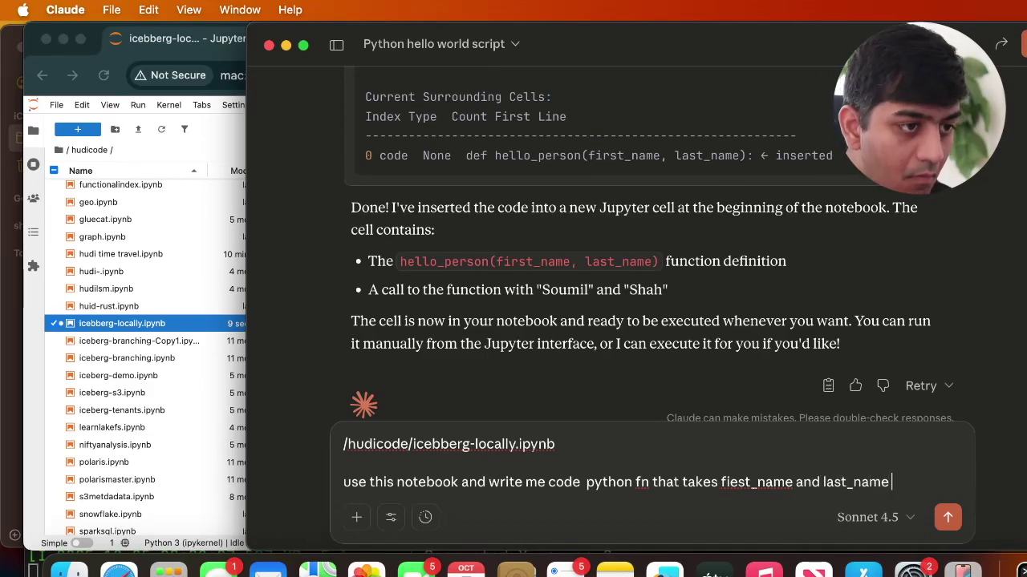
type("hello person name")
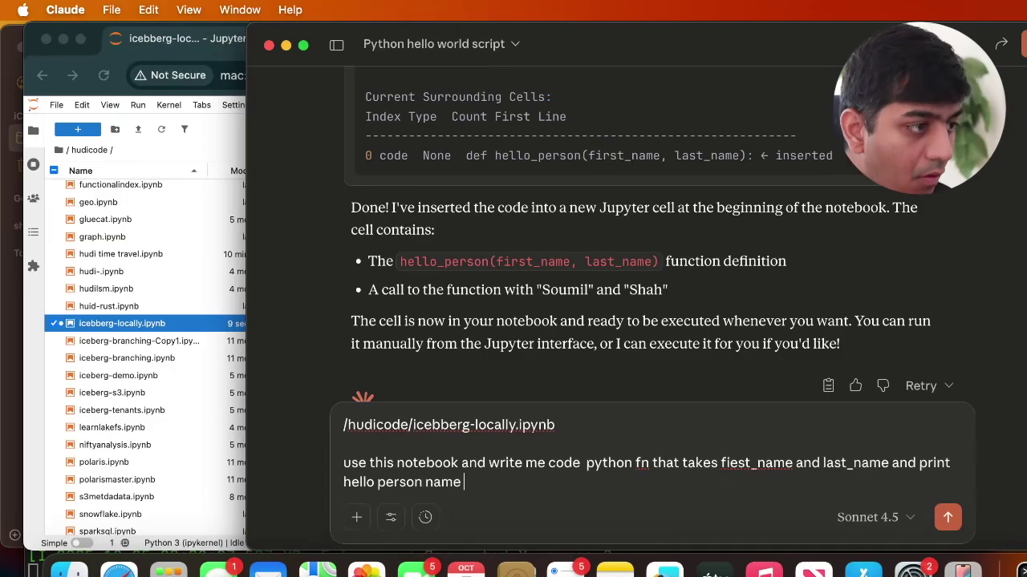
key("Return")
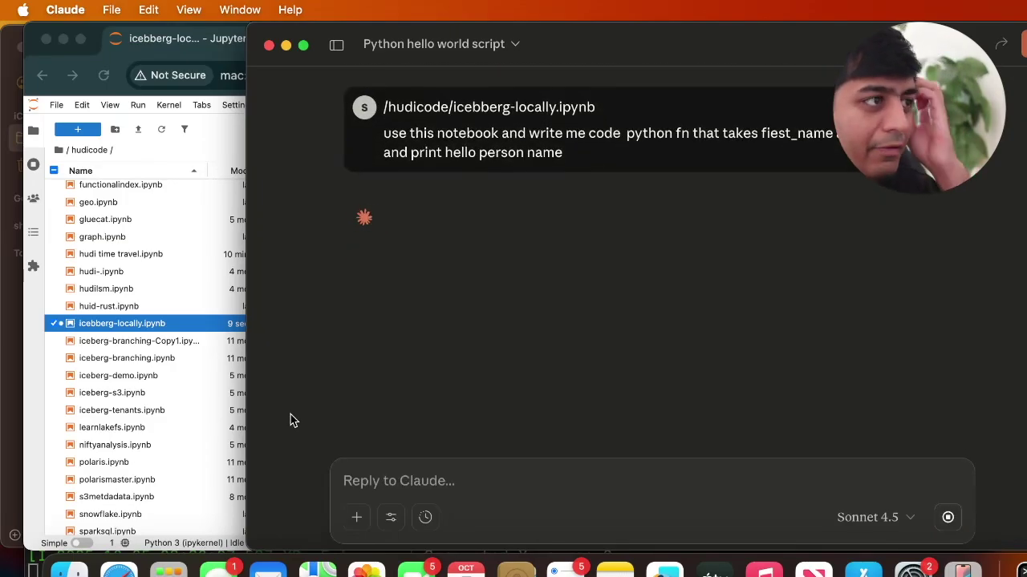
Step: Examine the cells under Create table in icebberg-locally.ipynb in Chrome and return to the Claude chat
left_click(212, 349)
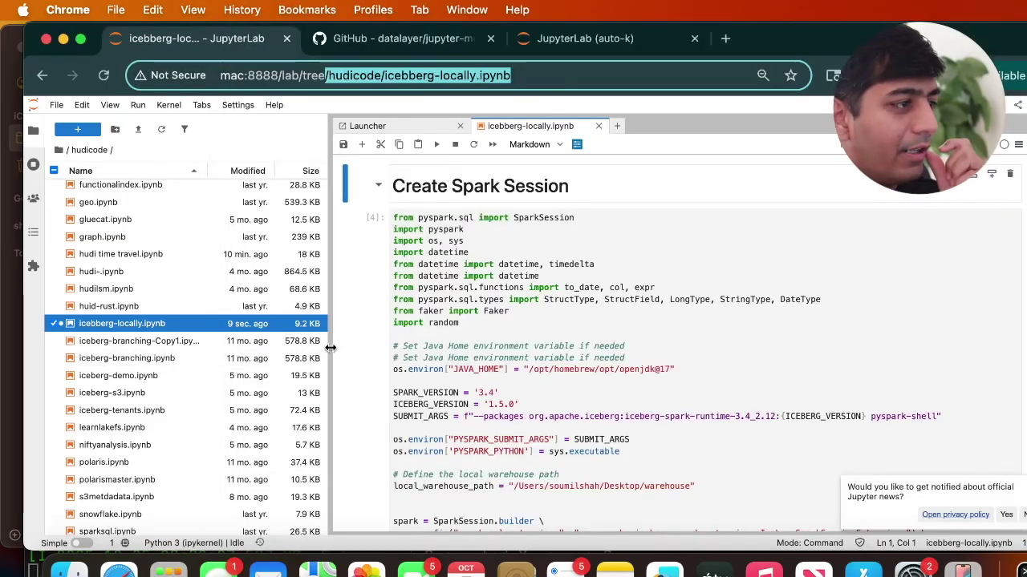
scroll(459, 354, "down", 10)
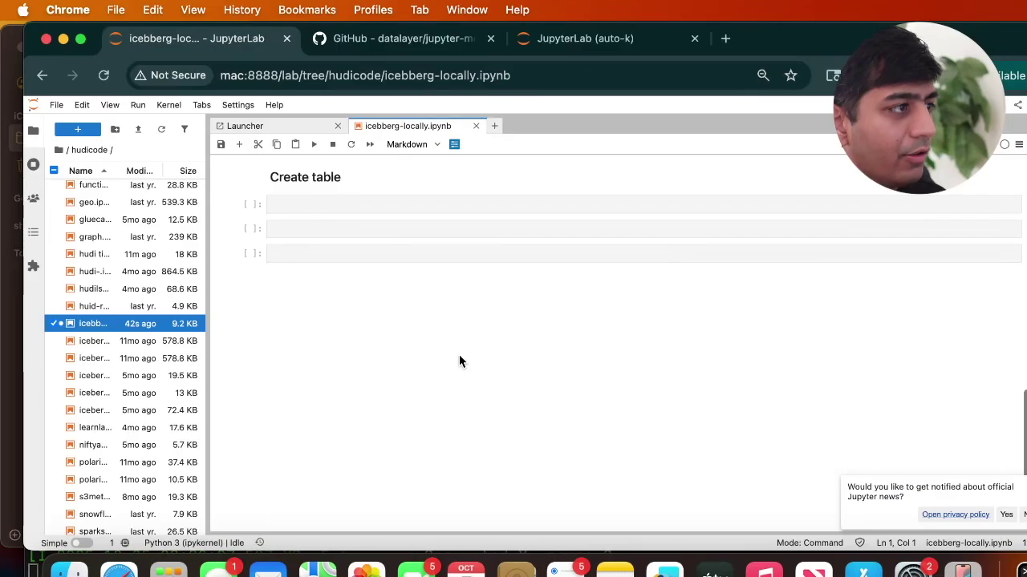
scroll(458, 355, "up", 2)
key("ctrl+Up")
left_click(958, 214)
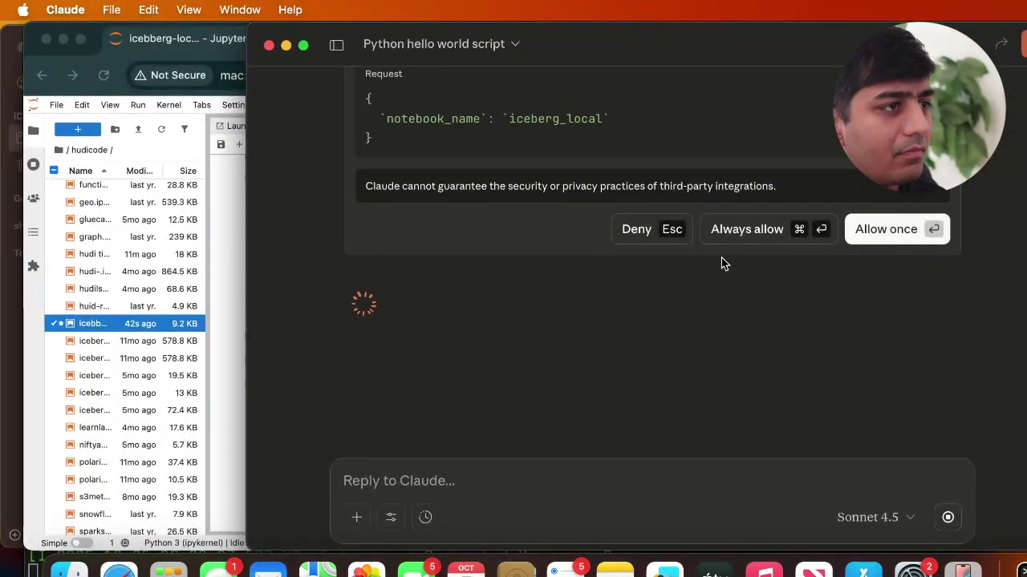
Step: Allow once Claude's jupyter tool requests to switch the notebook, connect to it and insert the code cell
left_click(862, 235)
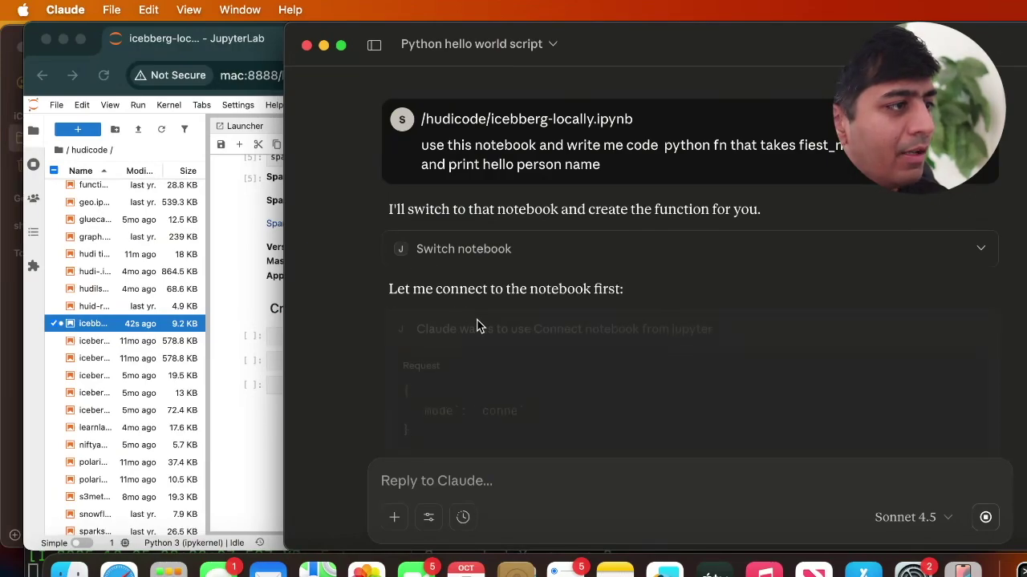
left_click(915, 349)
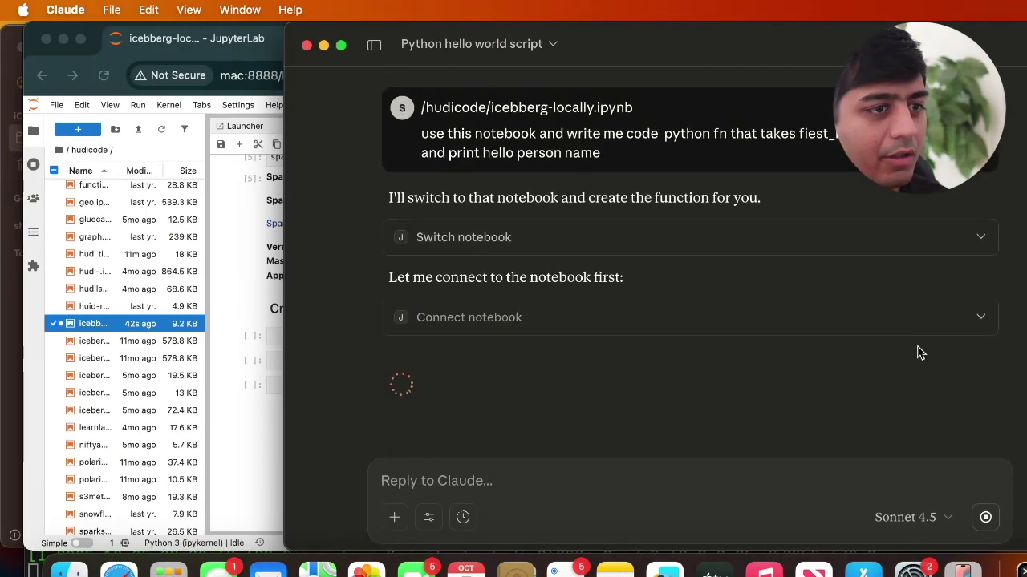
left_click(581, 332)
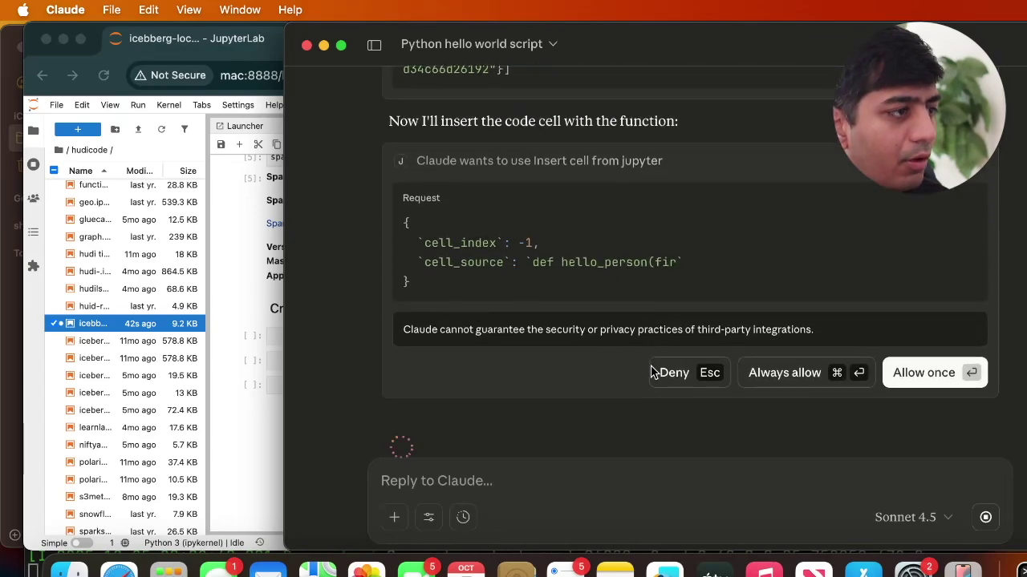
left_click(924, 394)
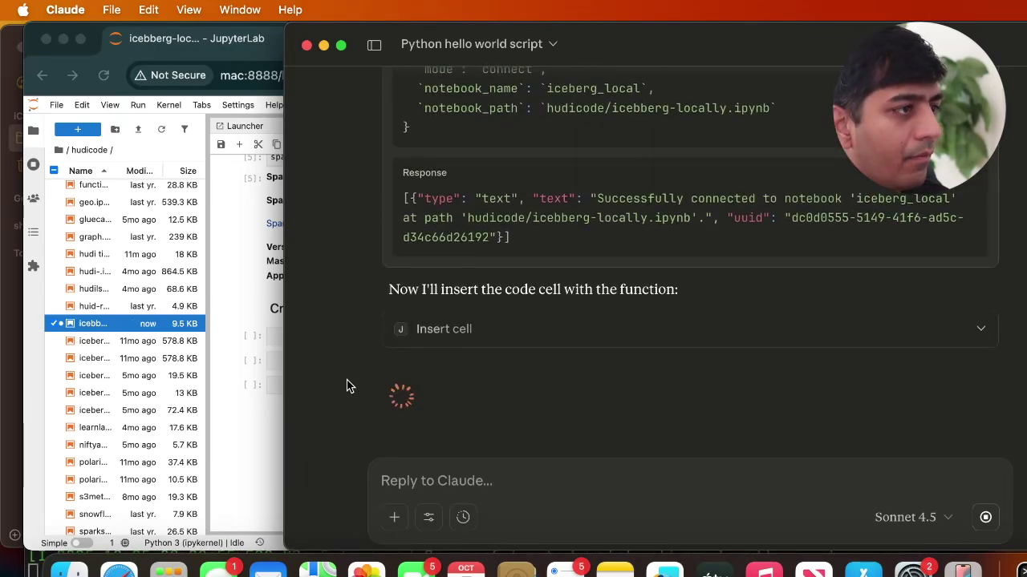
Step: Reload icebberg-locally.ipynb in JupyterLab, examine the inserted hello_person cell at its end, and review Claude's reply
left_click(238, 397)
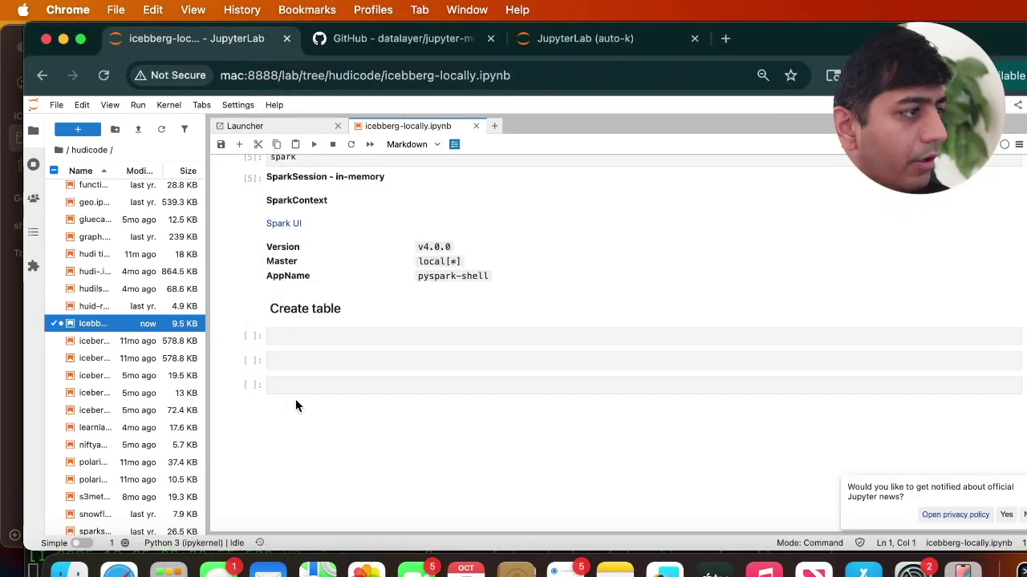
key("super+r")
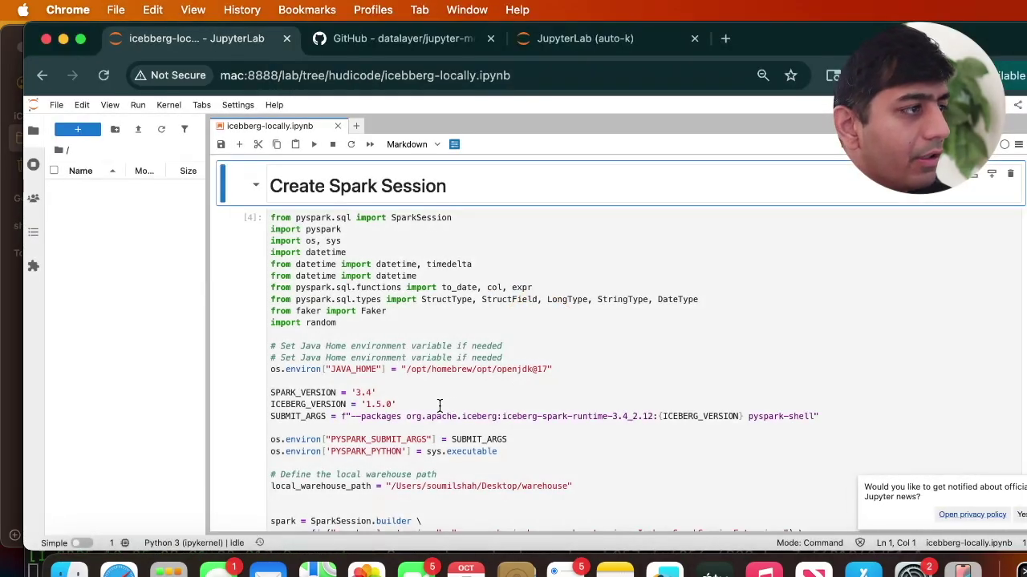
scroll(286, 393, "up", 5)
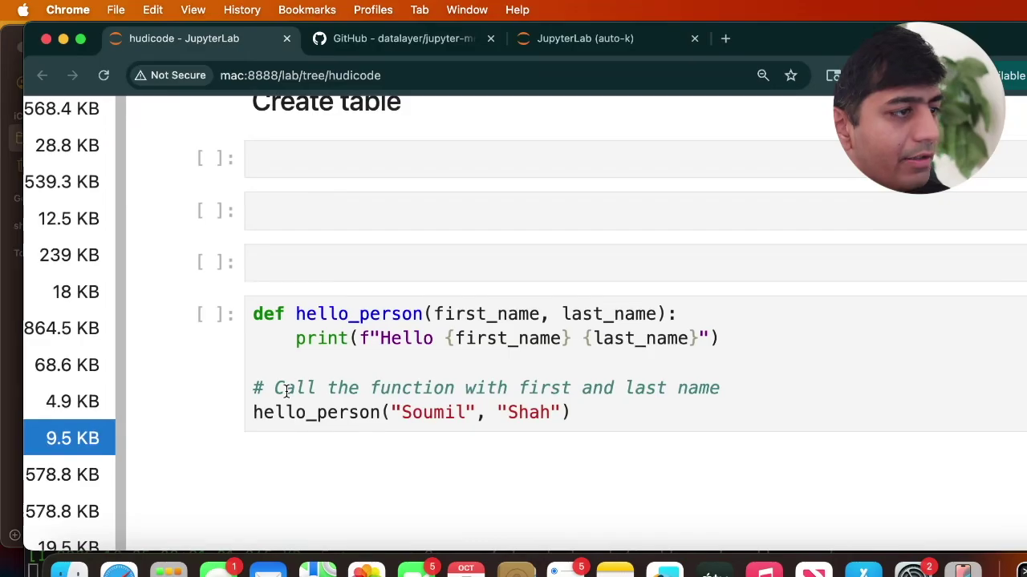
left_click(452, 385)
key("ctrl+Up")
left_click(782, 276)
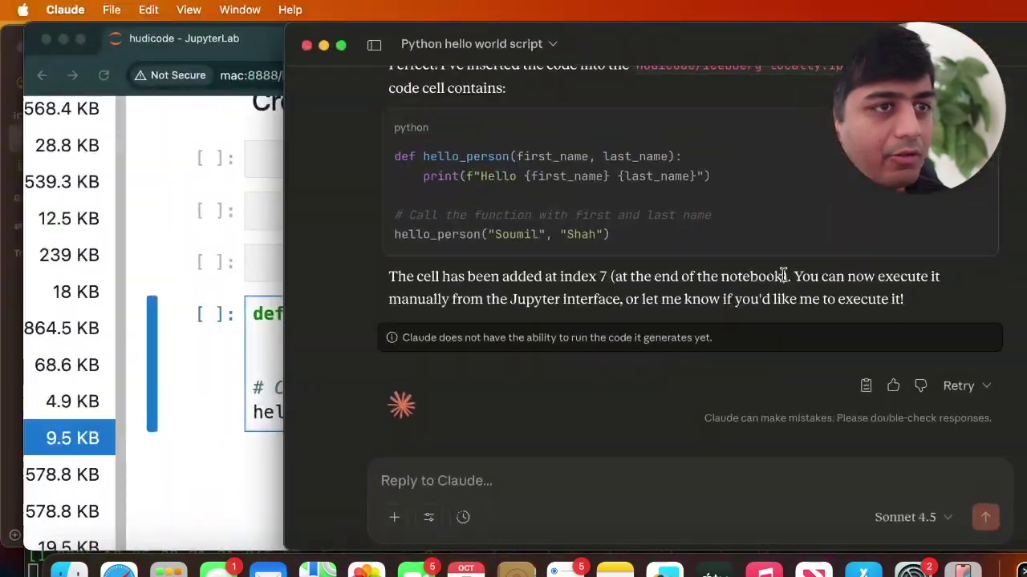
key("super+Tab")
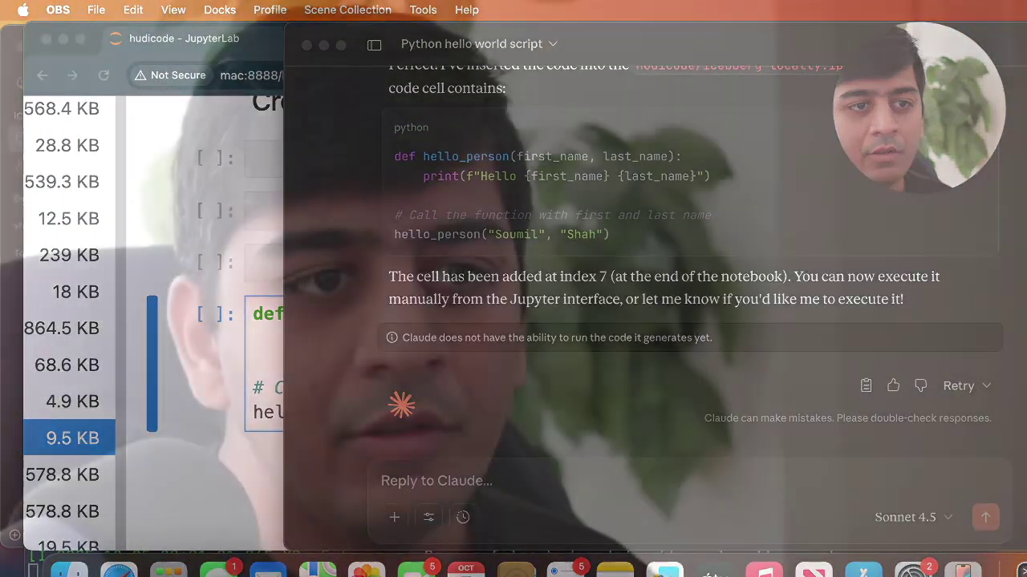